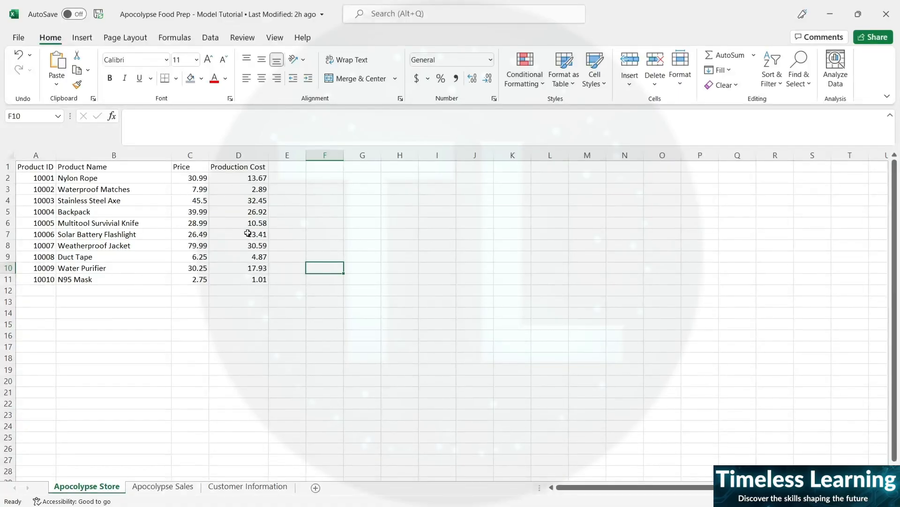
Examine the columns of the Apocolypse Sales sheet from Cust ID to Order ID, and view the Customer Information sheet.
{"action": "left_click", "coordinate": [164, 486]}
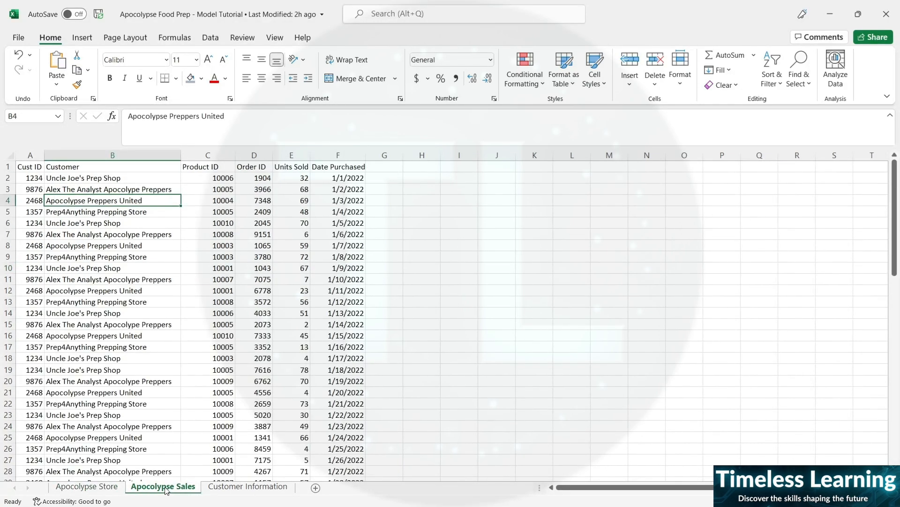
{"action": "left_click", "coordinate": [32, 155]}
{"action": "left_click", "coordinate": [113, 155]}
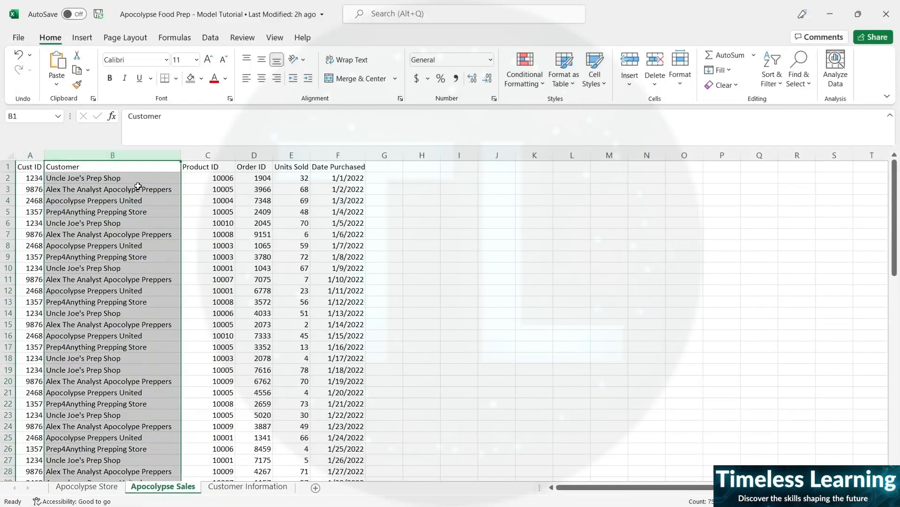
{"action": "left_click", "coordinate": [214, 153]}
{"action": "left_click", "coordinate": [252, 153]}
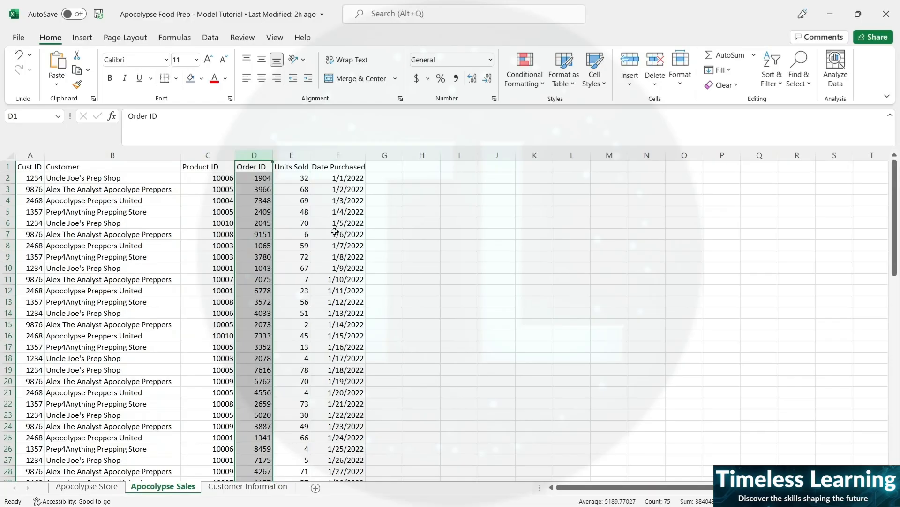
{"action": "left_click", "coordinate": [244, 486]}
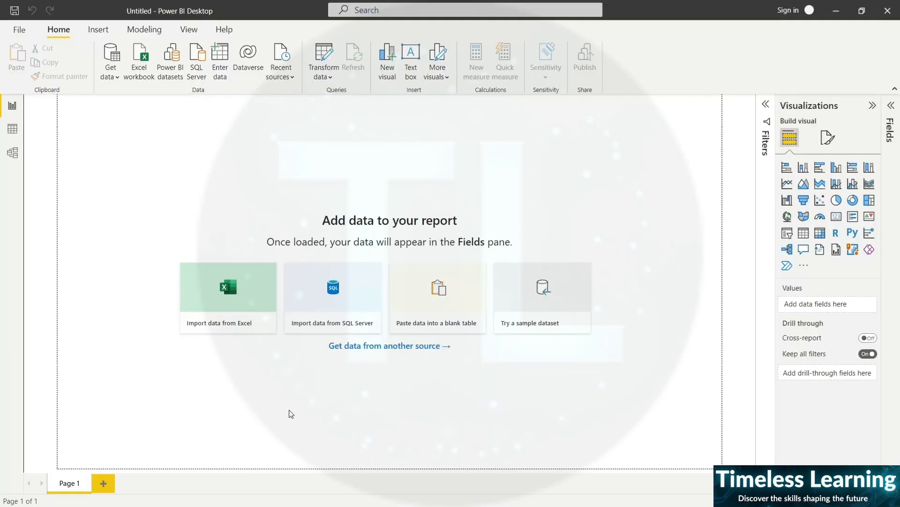
In Power BI Desktop, load Apocolypse Sales, Apocolypse Store and Customer Information from the Excel workbook Apocolypse Food Prep - Model Tutorial.
{"action": "left_click", "coordinate": [242, 296]}
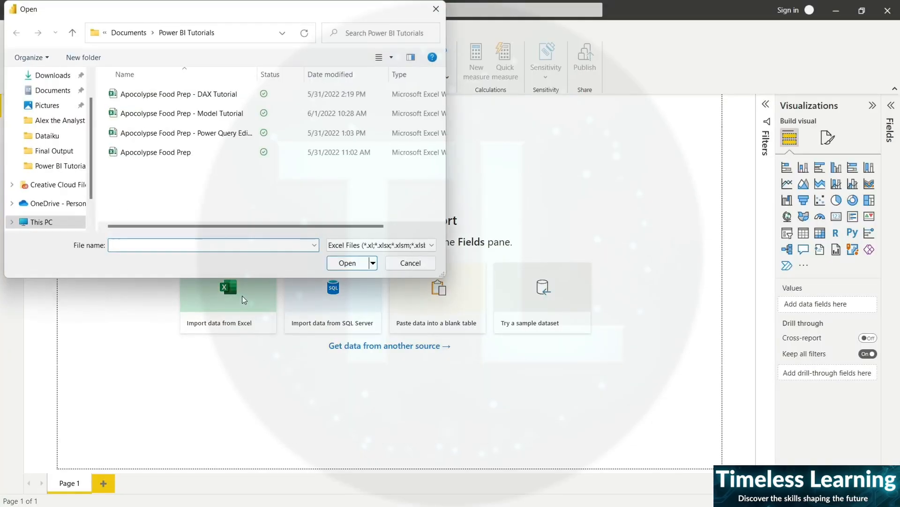
{"action": "left_click", "coordinate": [221, 118]}
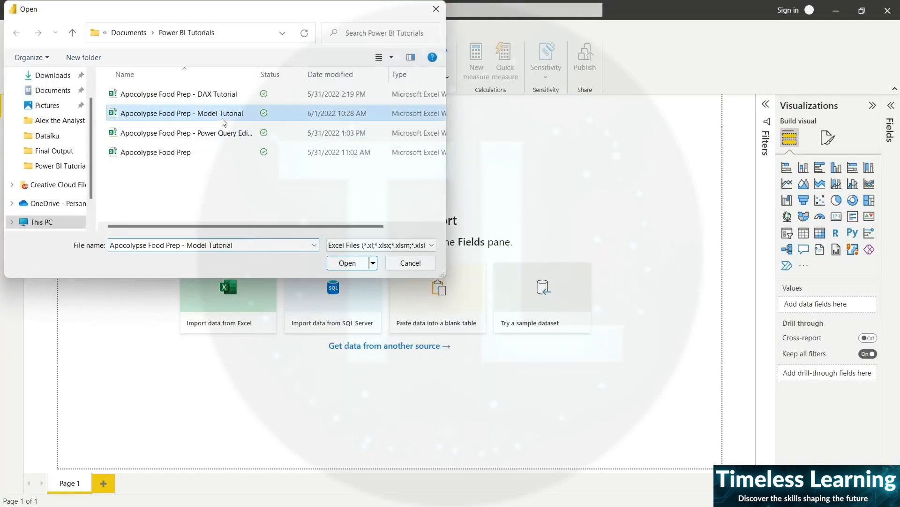
{"action": "left_click", "coordinate": [347, 263]}
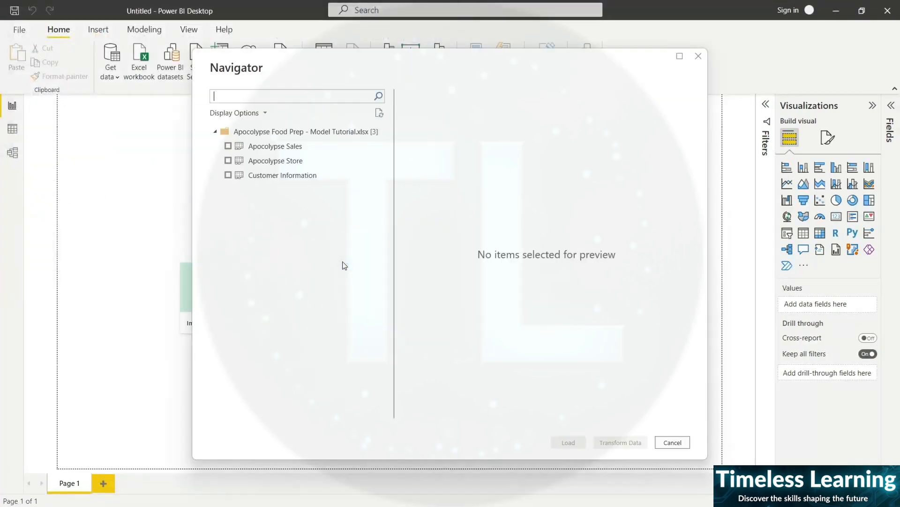
{"action": "left_click", "coordinate": [228, 146]}
{"action": "left_click", "coordinate": [228, 160]}
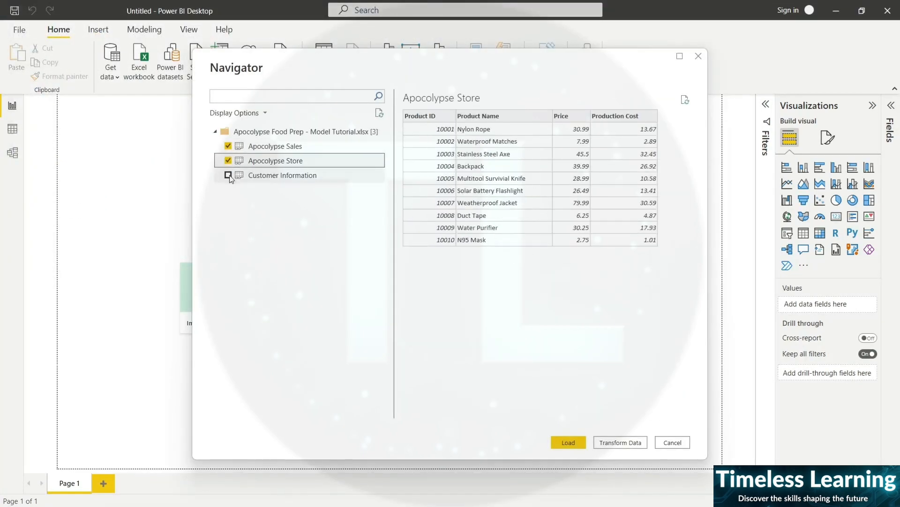
{"action": "left_click", "coordinate": [228, 175]}
{"action": "left_click", "coordinate": [570, 443]}
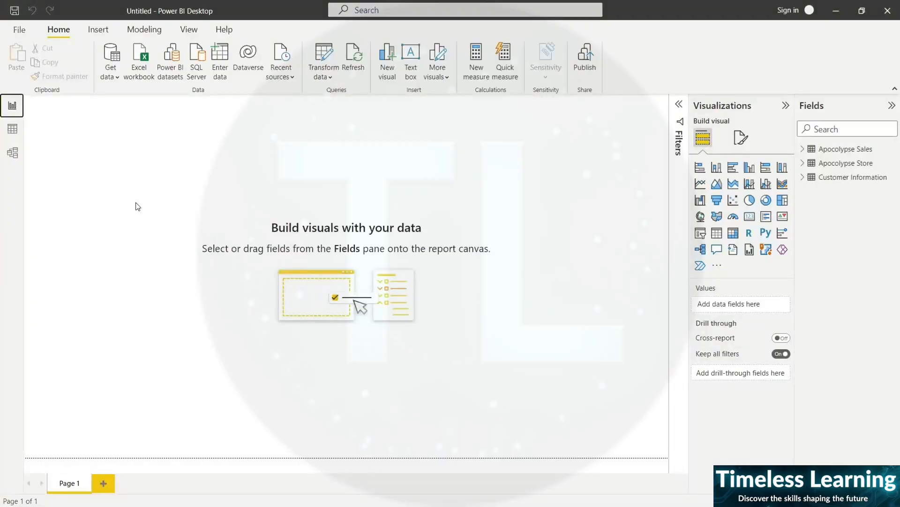
Open the data model diagram, widen the canvas and line up the Apocolypse Sales and Apocolypse Store tables beside Customer Information.
{"action": "left_click", "coordinate": [13, 152]}
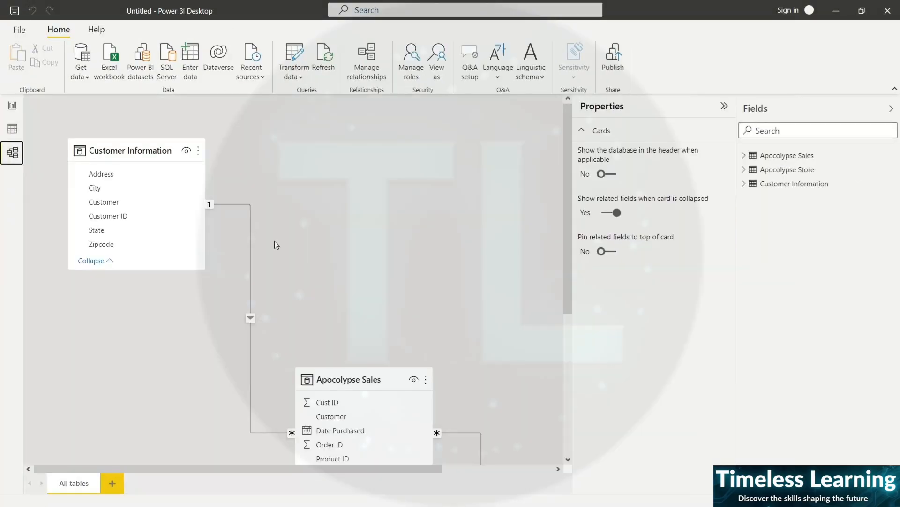
{"action": "left_click_drag", "start_coordinate": [572, 274], "coordinate": [631, 273]}
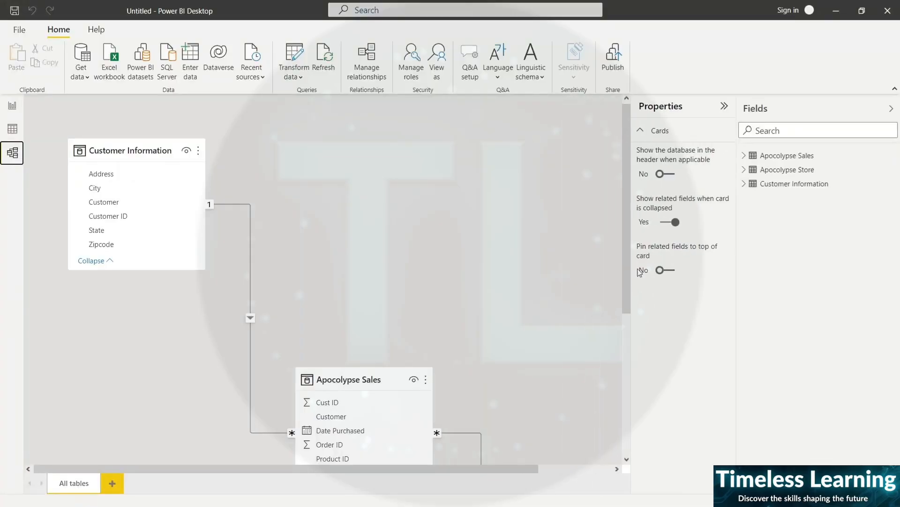
{"action": "scroll", "coordinate": [425, 302], "scroll_direction": "down", "scroll_amount": 2}
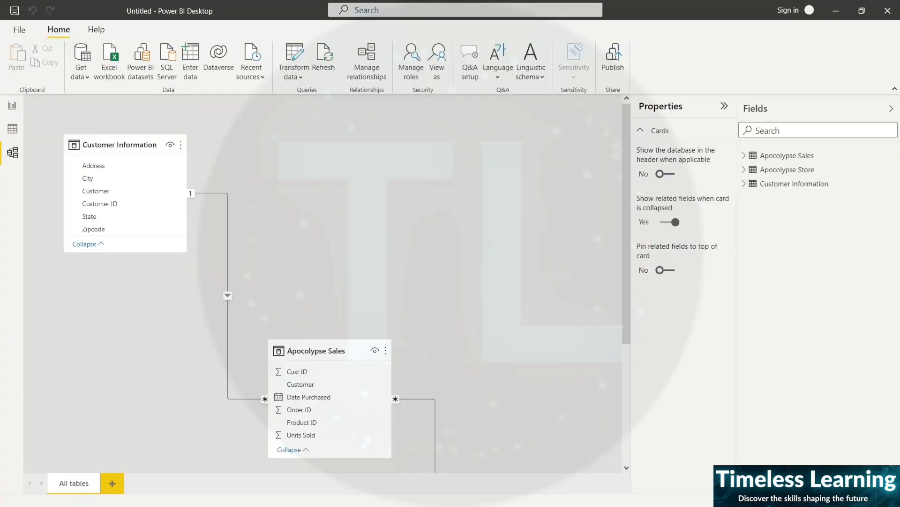
{"action": "left_click_drag", "start_coordinate": [315, 318], "coordinate": [321, 149]}
{"action": "scroll", "coordinate": [426, 370], "scroll_direction": "down", "scroll_amount": 1}
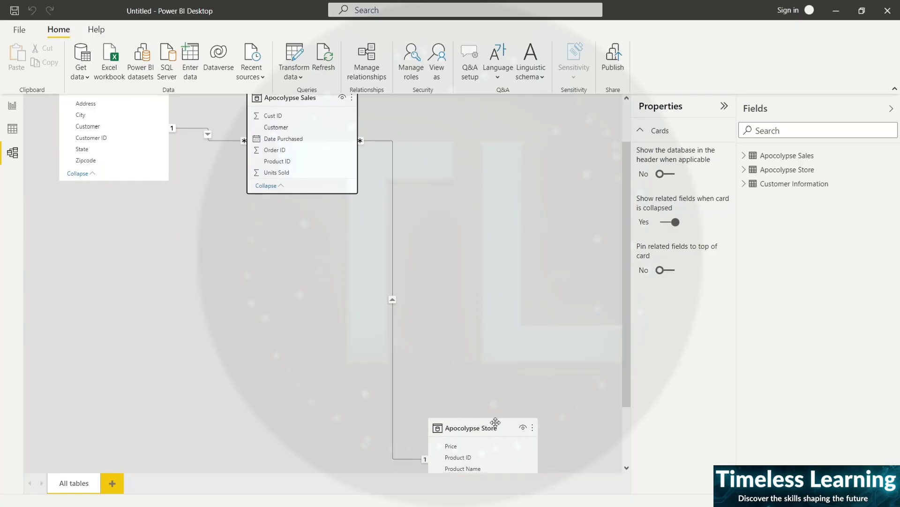
{"action": "left_click_drag", "start_coordinate": [504, 425], "coordinate": [510, 152]}
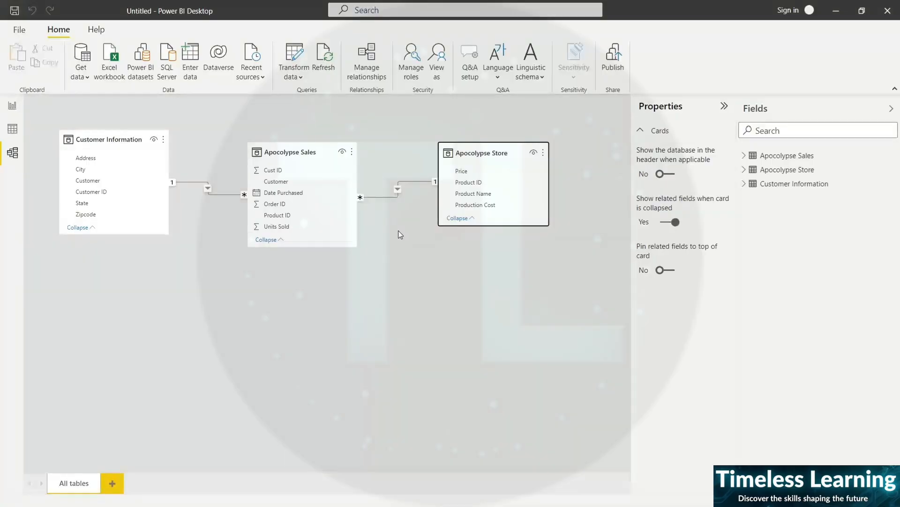
Change the relationship between Apocolypse Sales and Customer Information to match Cust ID with Customer ID.
{"action": "double_click", "coordinate": [227, 195]}
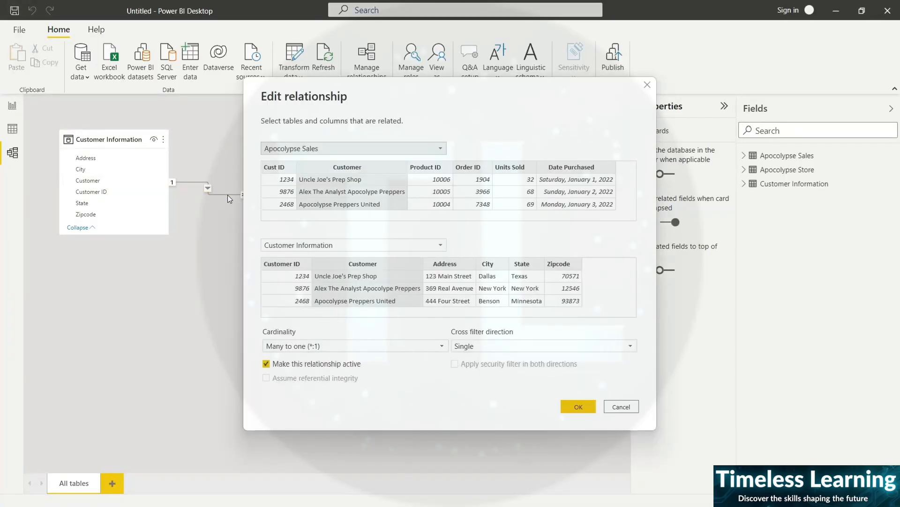
{"action": "left_click_drag", "start_coordinate": [391, 89], "coordinate": [504, 87]}
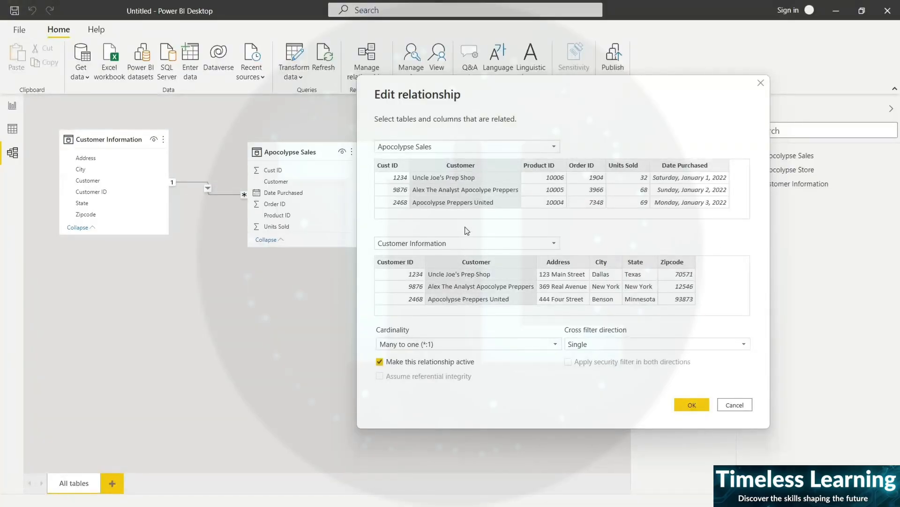
{"action": "left_click", "coordinate": [402, 168]}
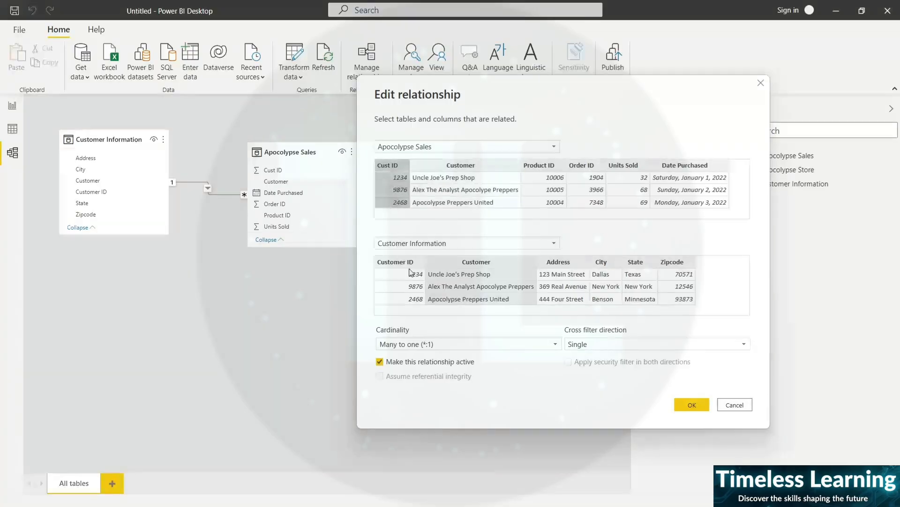
{"action": "left_click", "coordinate": [413, 266]}
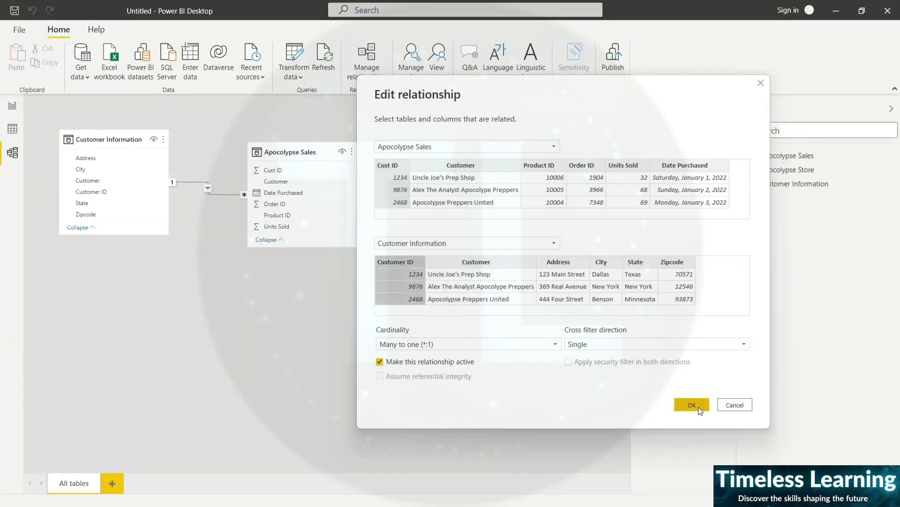
{"action": "left_click", "coordinate": [692, 405]}
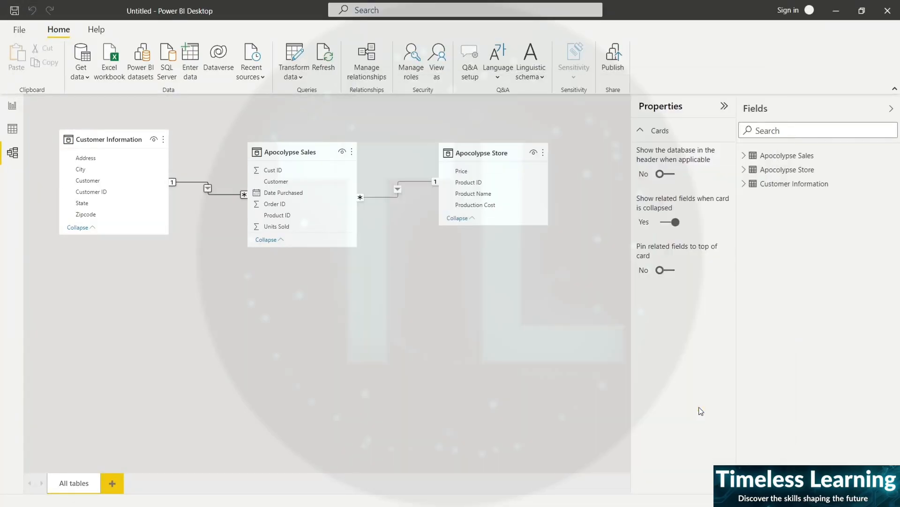
Review the settings and available cardinality options of the relationship between Apocolypse Sales and Customer Information.
{"action": "double_click", "coordinate": [227, 193]}
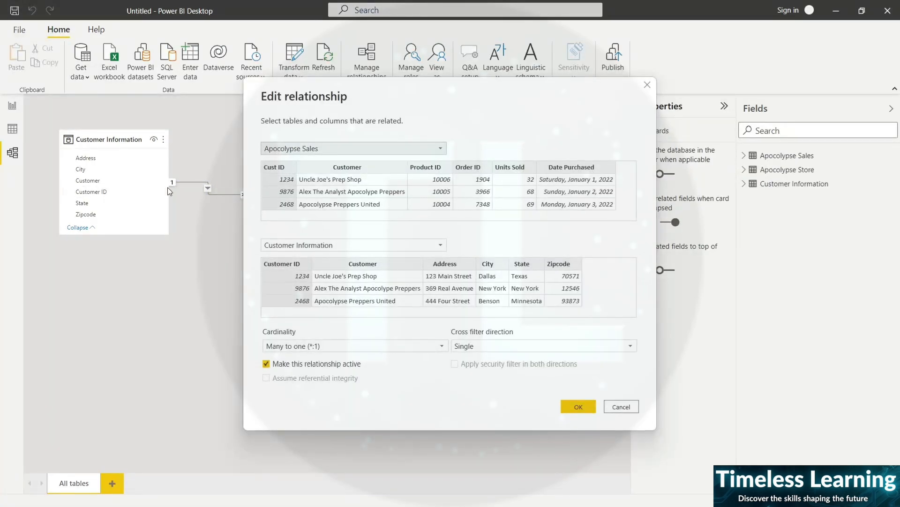
{"action": "left_click", "coordinate": [647, 85]}
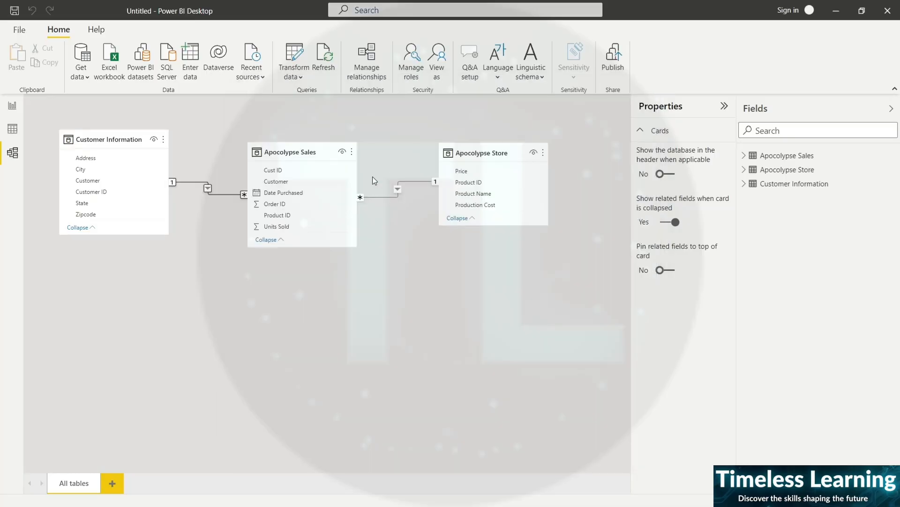
{"action": "double_click", "coordinate": [224, 194]}
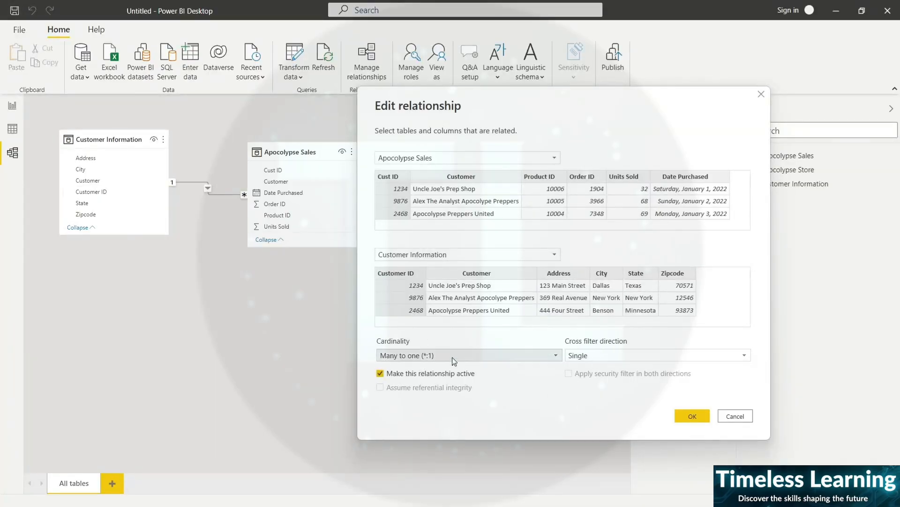
{"action": "left_click", "coordinate": [506, 355]}
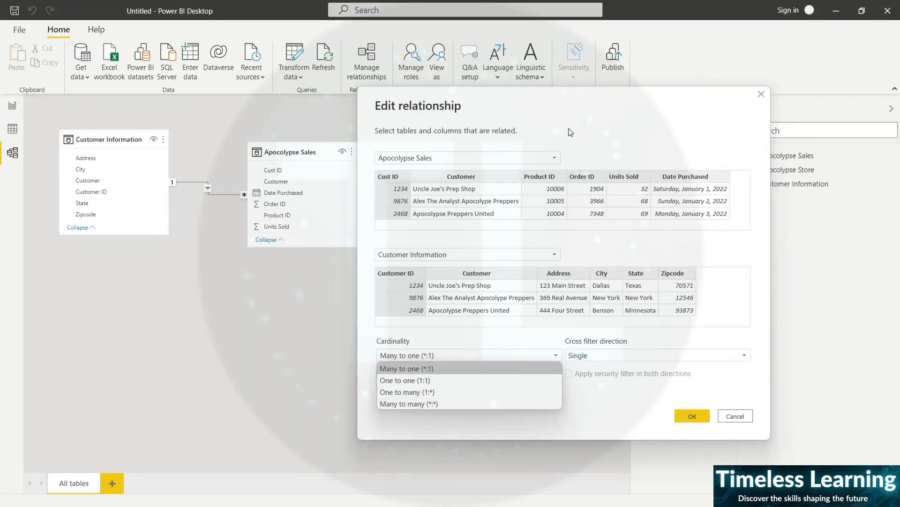
{"action": "left_click", "coordinate": [577, 139]}
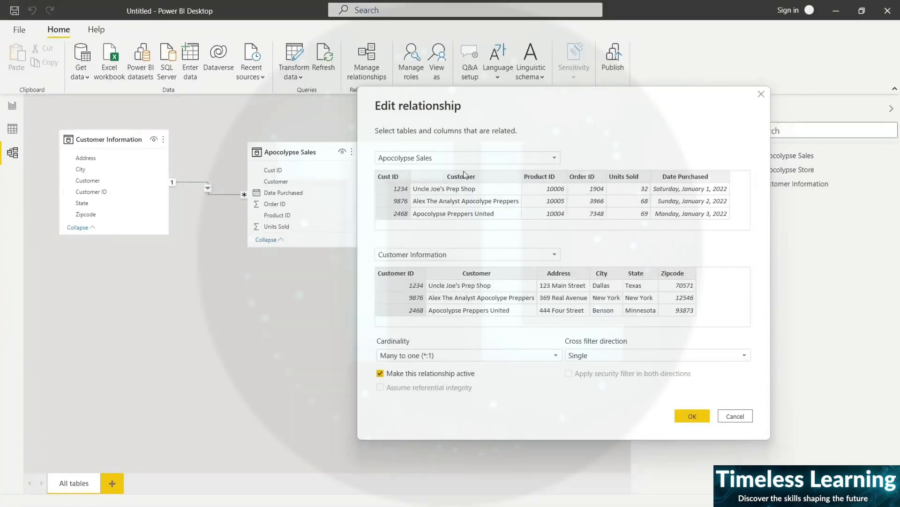
Redefine the relationship from Customer Information to Apocolypse Sales on the customer ID columns, with cross filter direction Both.
{"action": "left_click", "coordinate": [475, 157]}
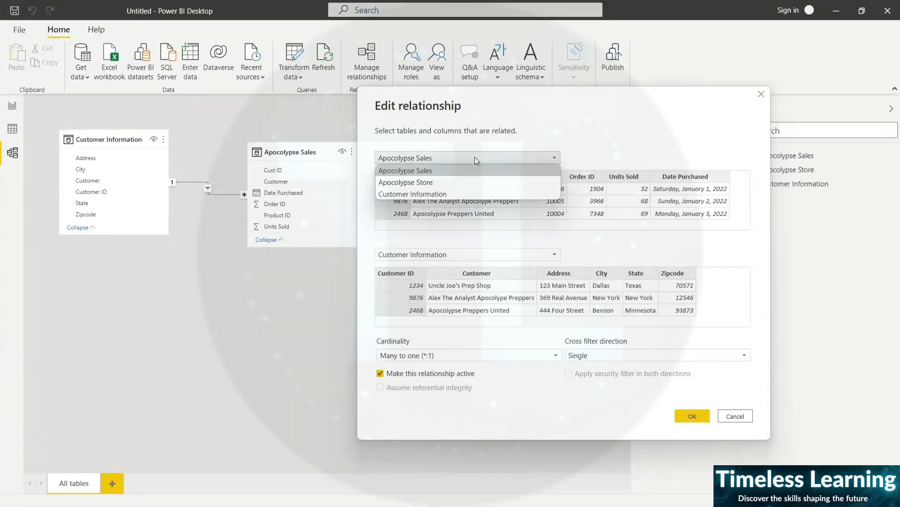
{"action": "left_click", "coordinate": [465, 193]}
{"action": "left_click", "coordinate": [452, 253]}
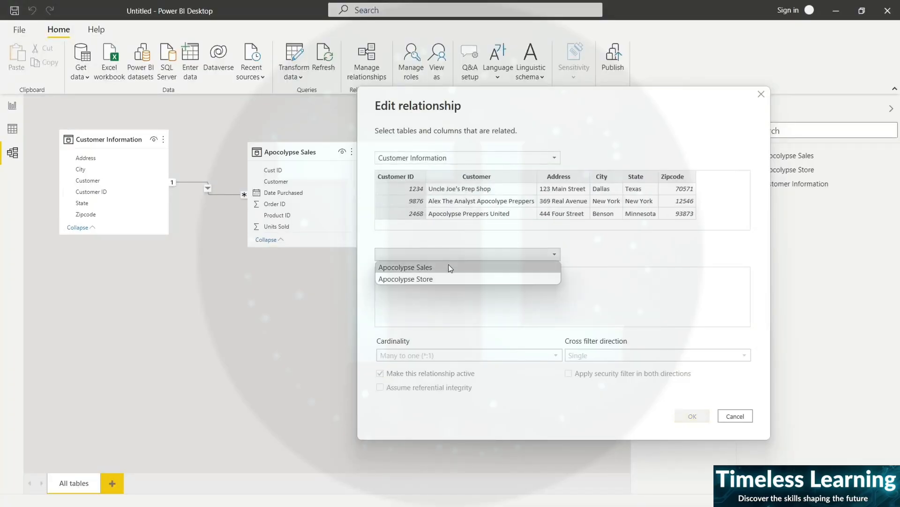
{"action": "left_click", "coordinate": [448, 267]}
{"action": "left_click", "coordinate": [406, 275]}
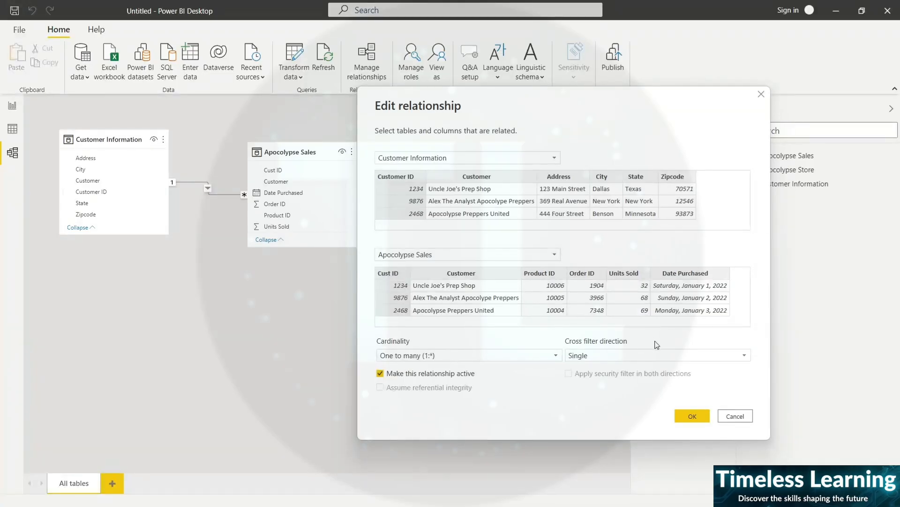
{"action": "left_click", "coordinate": [678, 358]}
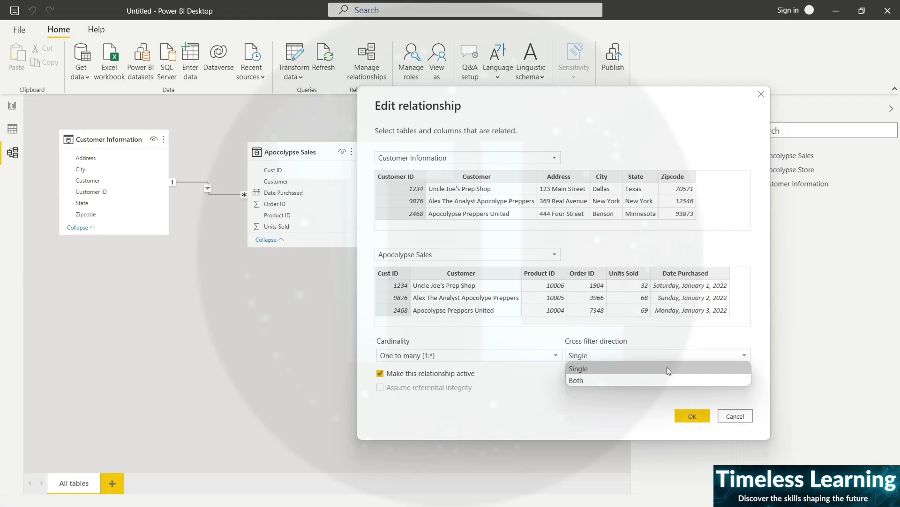
{"action": "left_click", "coordinate": [666, 381]}
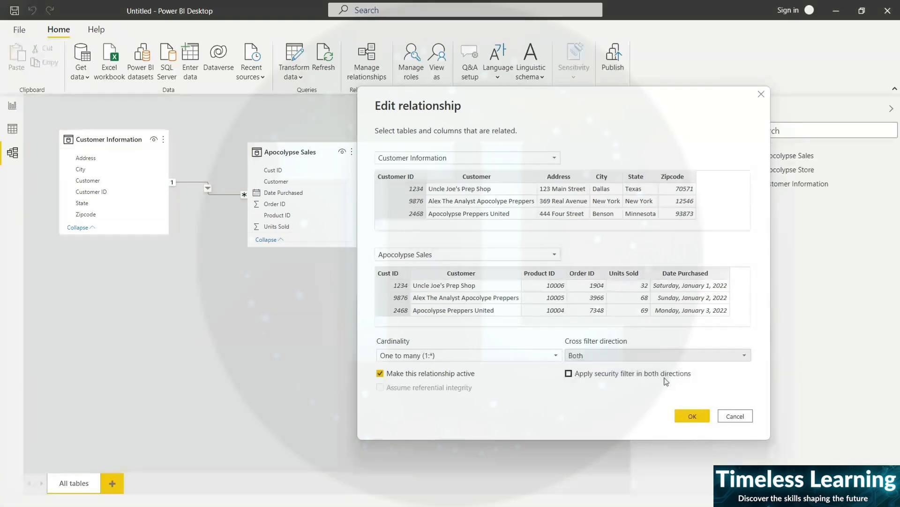
{"action": "left_click", "coordinate": [693, 416]}
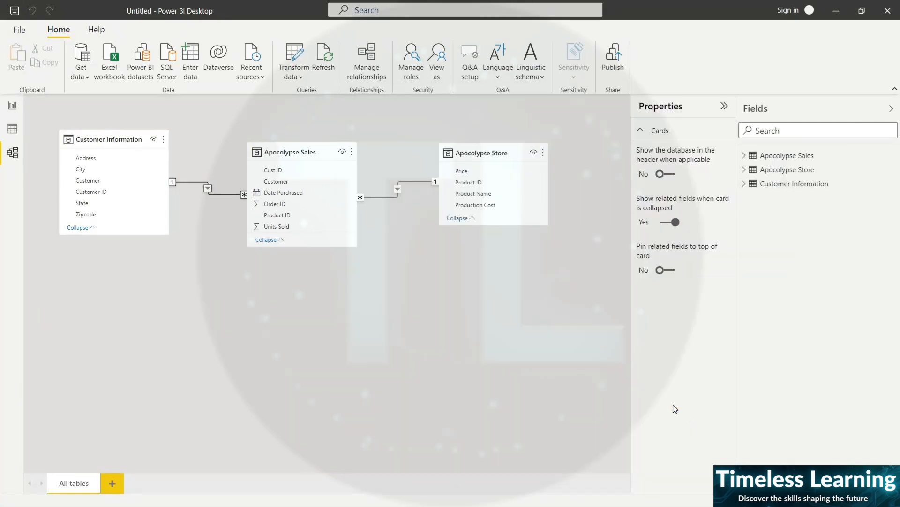
Set the cross filter direction of the relationship between Apocolypse Sales and Customer Information to Single.
{"action": "double_click", "coordinate": [207, 191]}
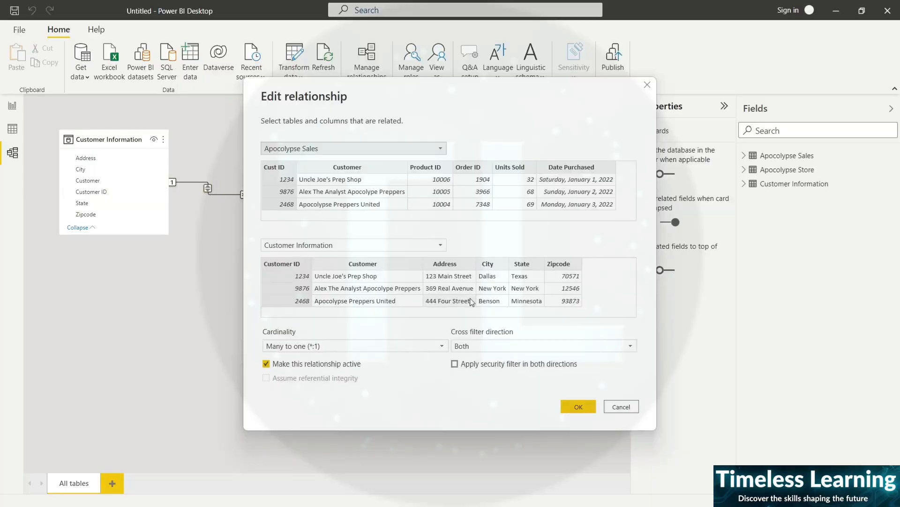
{"action": "left_click", "coordinate": [542, 350]}
{"action": "left_click", "coordinate": [539, 358]}
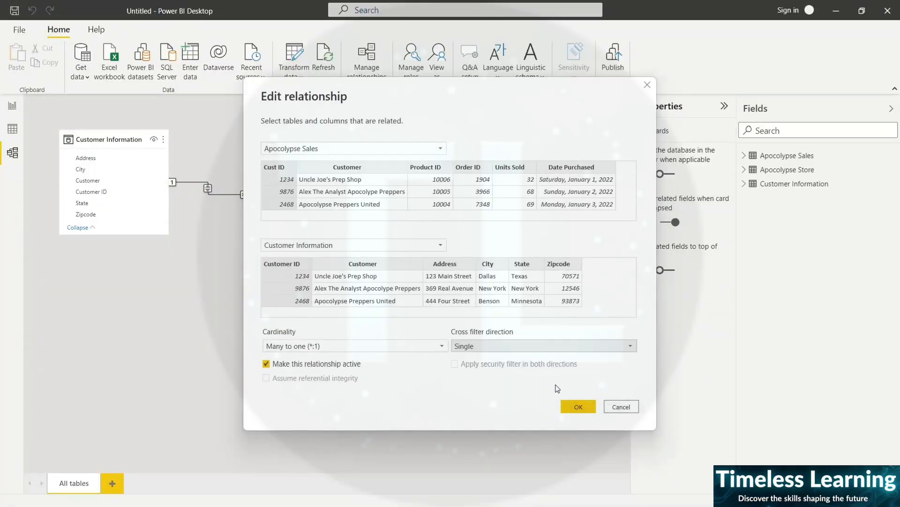
{"action": "left_click", "coordinate": [568, 404]}
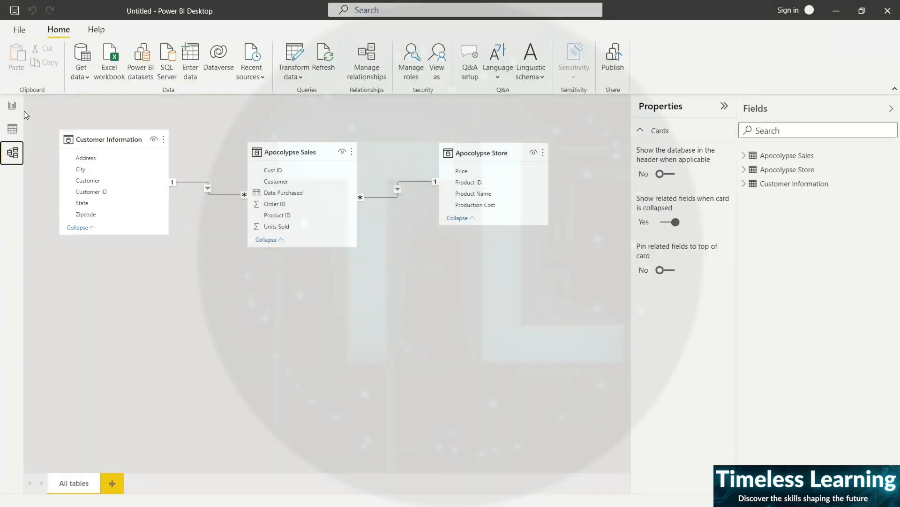
Show the State field from Customer Information as a table visual on the report page.
{"action": "left_click", "coordinate": [11, 106]}
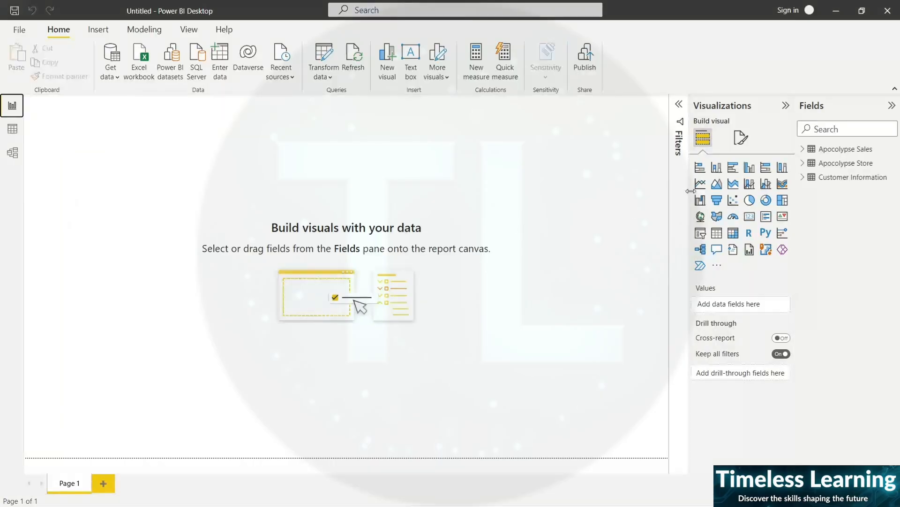
{"action": "left_click", "coordinate": [803, 180]}
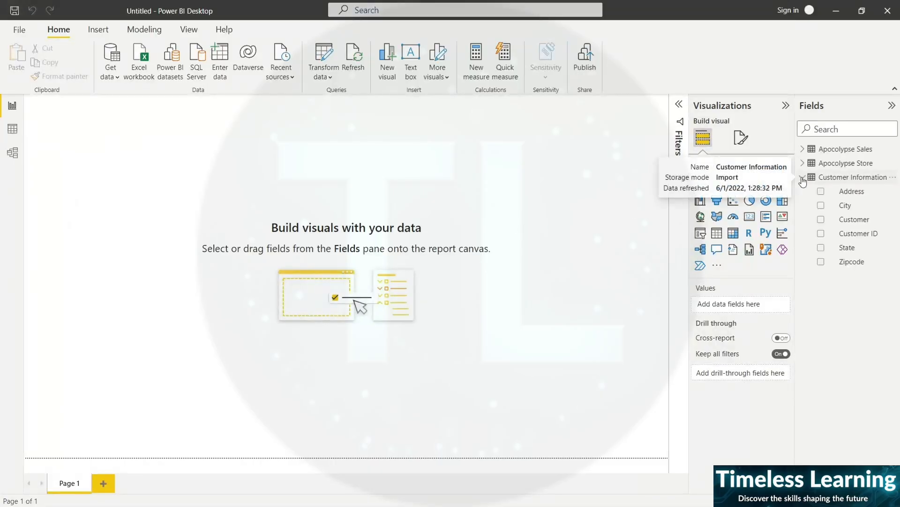
{"action": "left_click", "coordinate": [822, 248]}
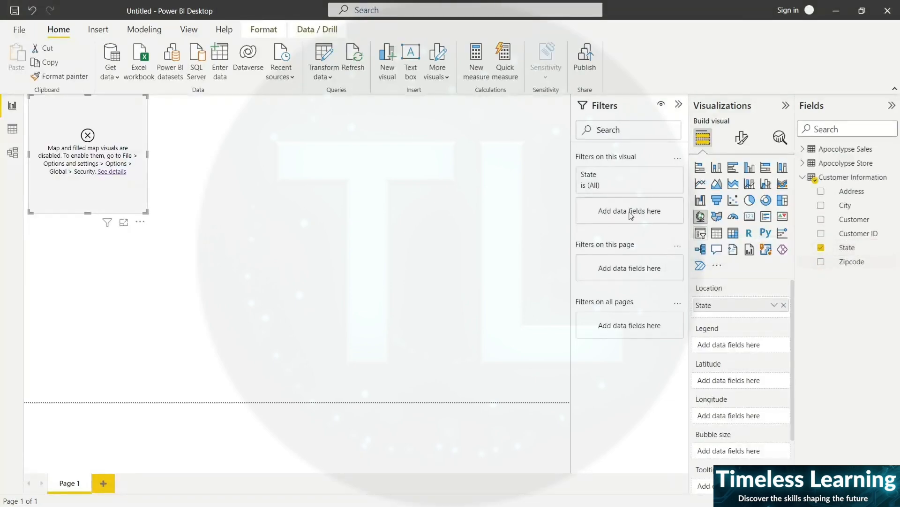
{"action": "left_click", "coordinate": [717, 234]}
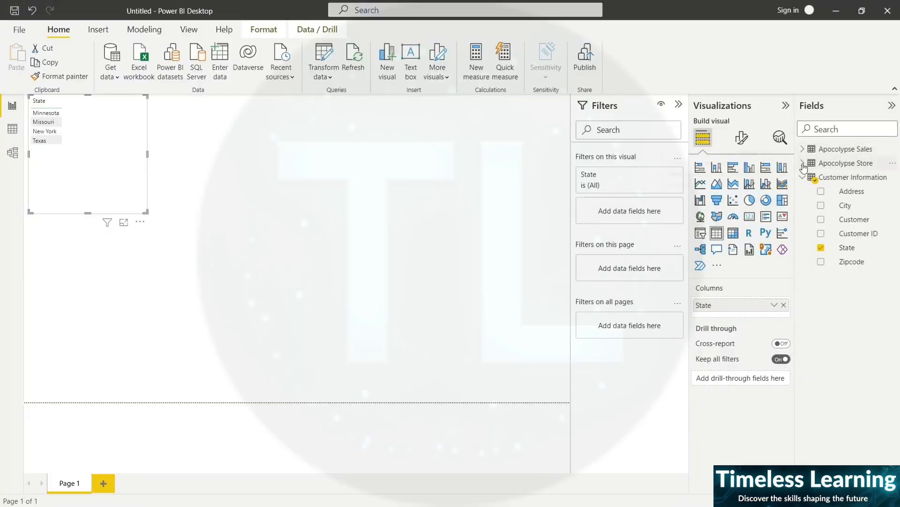
Create a measure in Apocolypse Store as COUNT('Apocolypse Store'[Product ID]) and add it to the State table visual.
{"action": "left_click", "coordinate": [803, 164]}
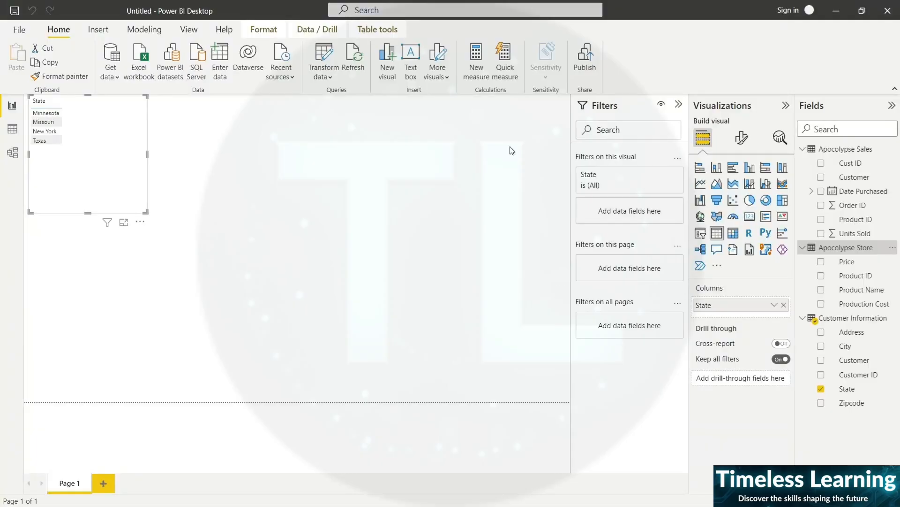
{"action": "left_click", "coordinate": [479, 67]}
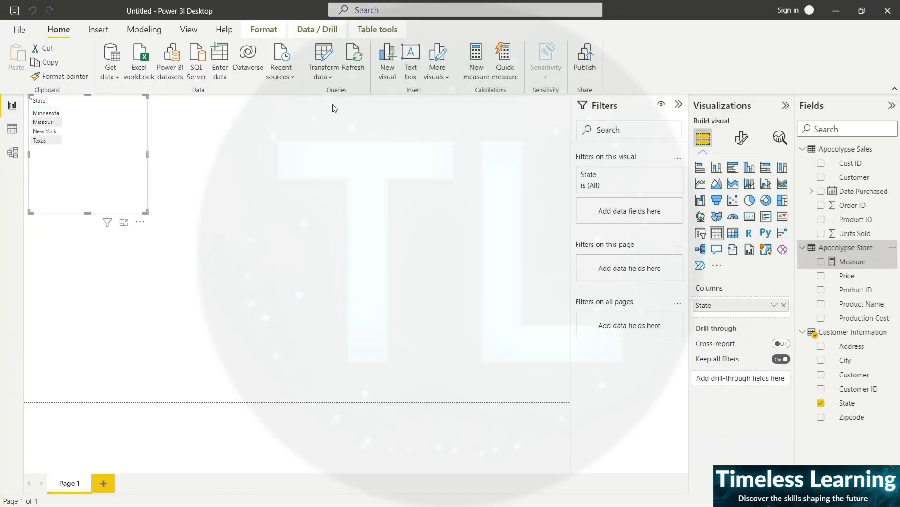
{"action": "type", "text": "Count"}
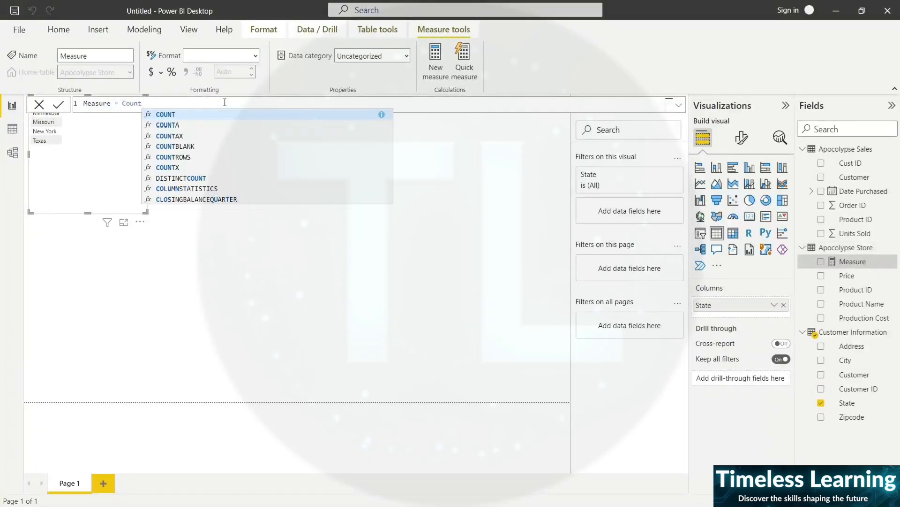
{"action": "key", "text": "Tab"}
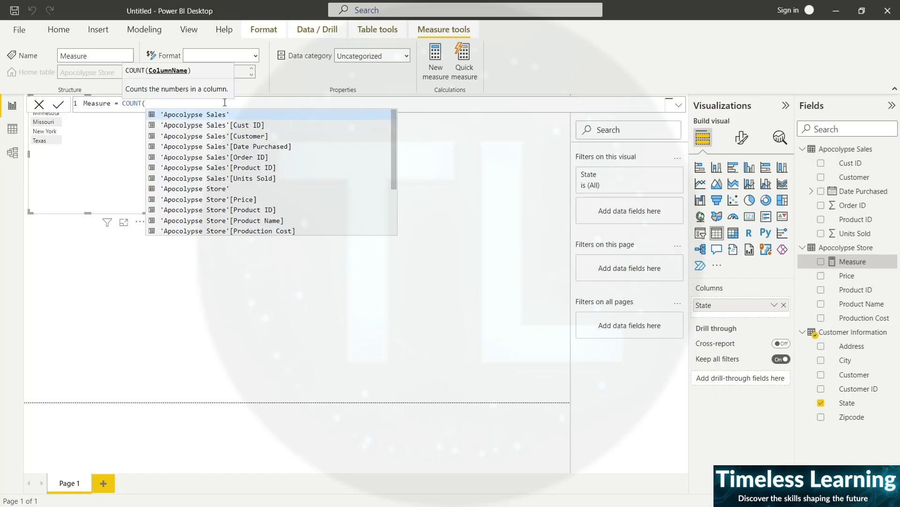
{"action": "left_click", "coordinate": [241, 210]}
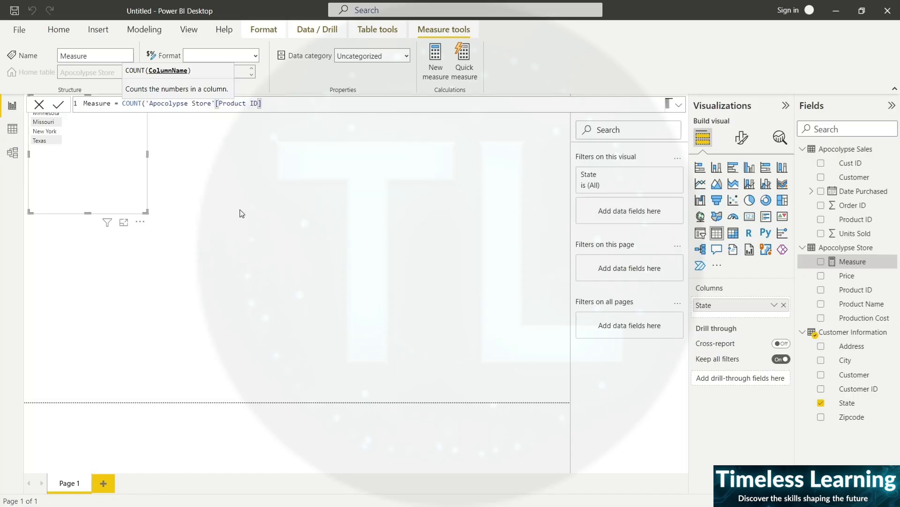
{"action": "type", "text": ")"}
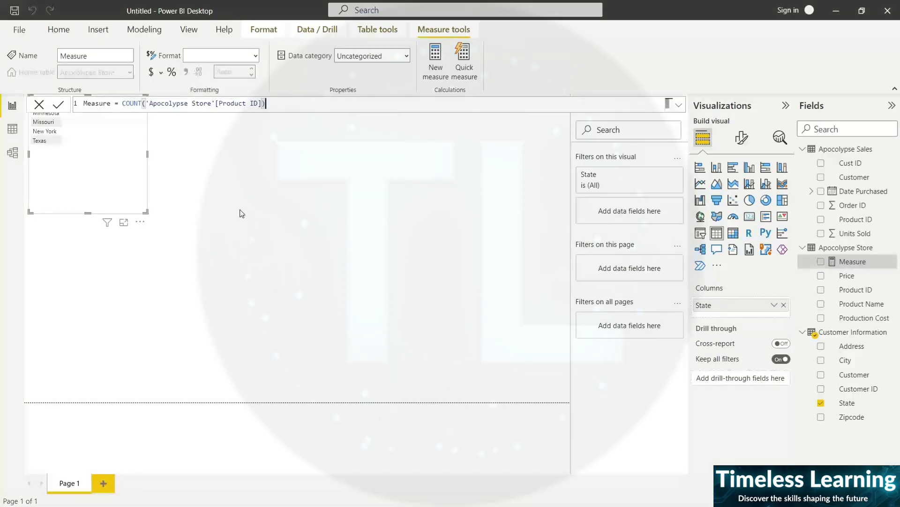
{"action": "left_click", "coordinate": [58, 106]}
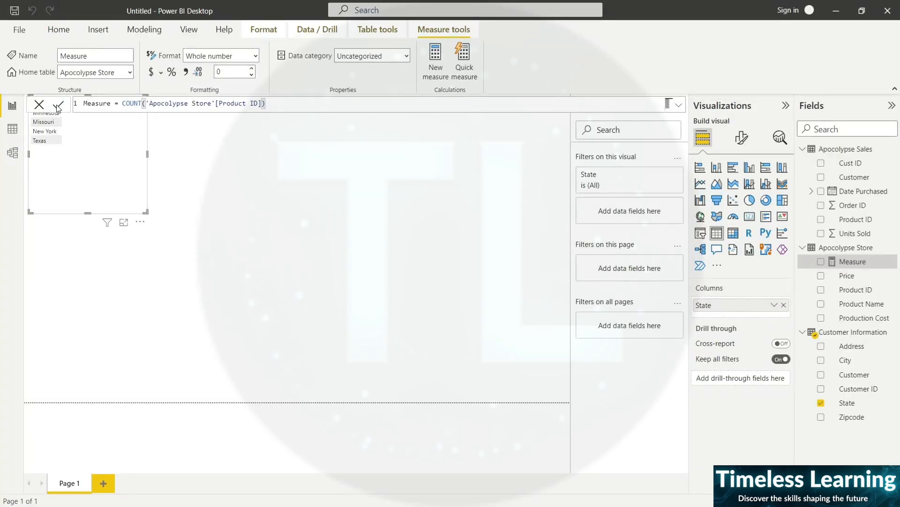
{"action": "left_click", "coordinate": [821, 262]}
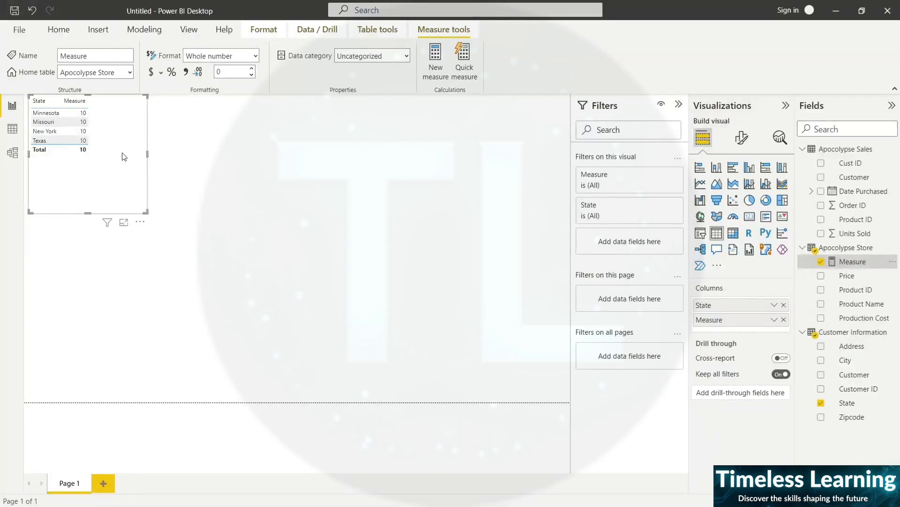
Set the cross filter direction of the relationship between Apocolypse Sales and Apocolypse Store to Both in the data model.
{"action": "left_click", "coordinate": [13, 153]}
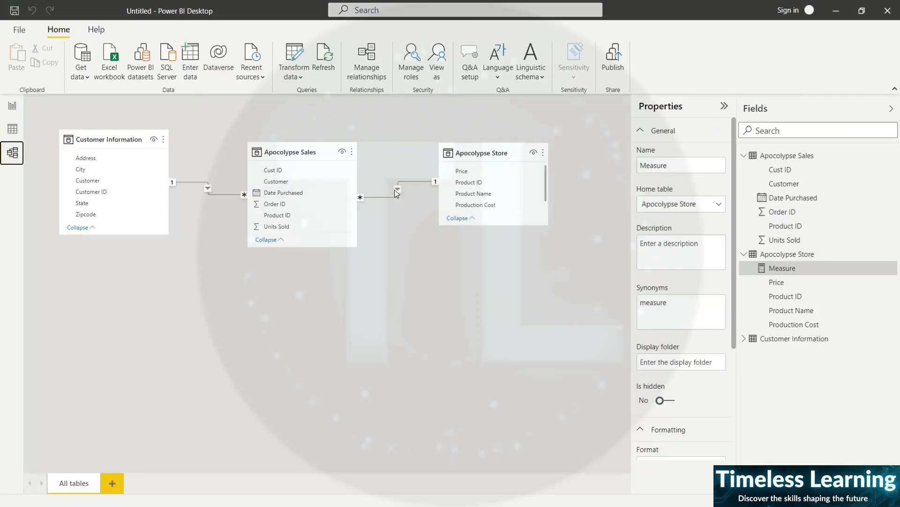
{"action": "double_click", "coordinate": [396, 190]}
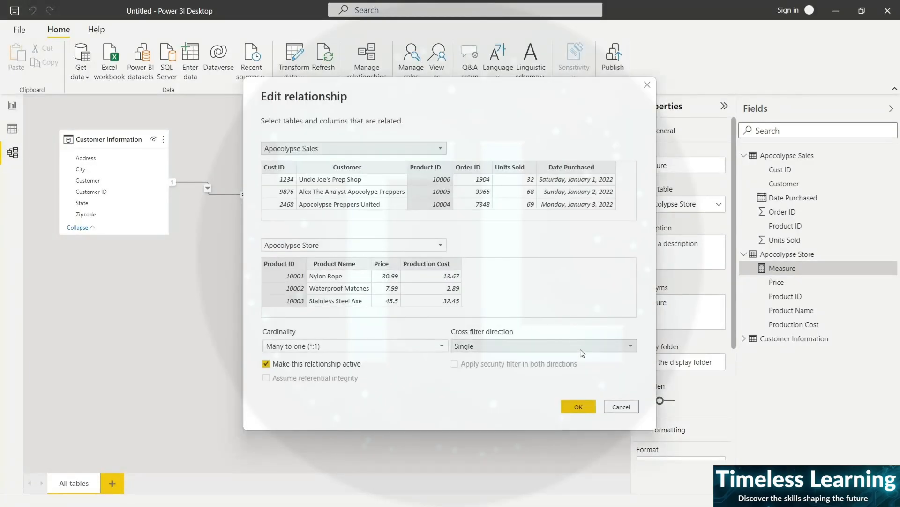
{"action": "left_click", "coordinate": [582, 353]}
{"action": "left_click", "coordinate": [577, 367]}
{"action": "left_click", "coordinate": [577, 403]}
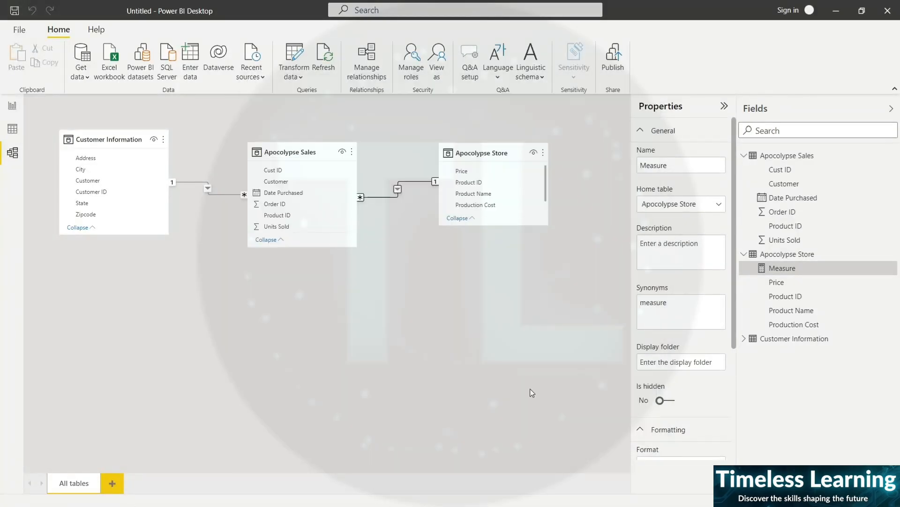
Set the cross filter direction between Apocolypse Sales and Customer Information to Both and return to the report page.
{"action": "double_click", "coordinate": [227, 194]}
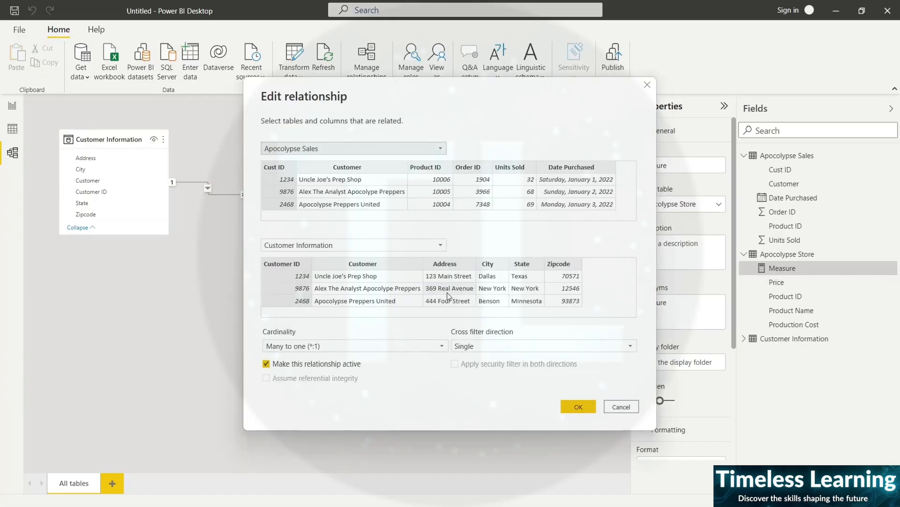
{"action": "left_click", "coordinate": [506, 348]}
{"action": "left_click", "coordinate": [508, 371]}
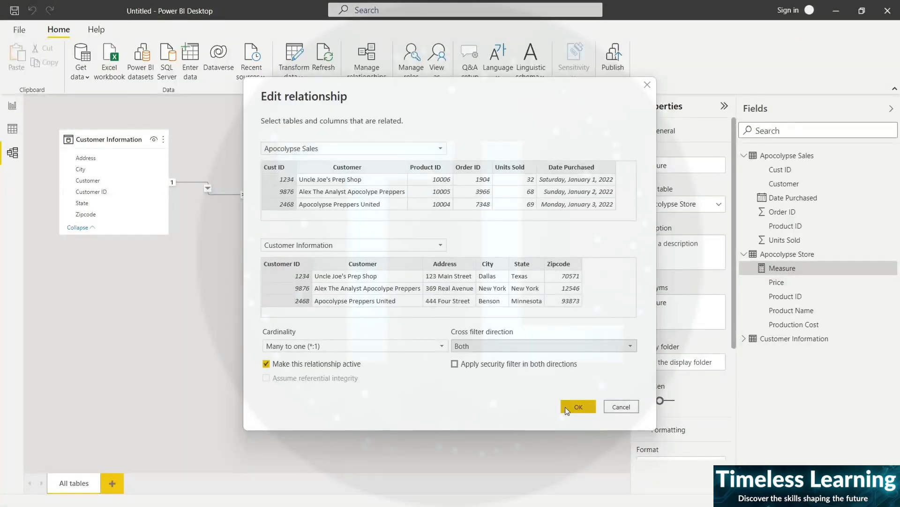
{"action": "left_click", "coordinate": [569, 407]}
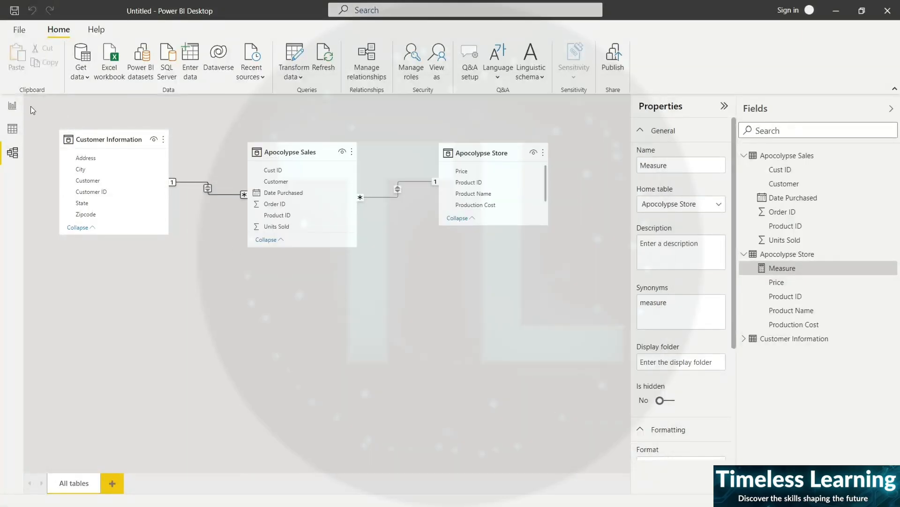
{"action": "left_click", "coordinate": [13, 106]}
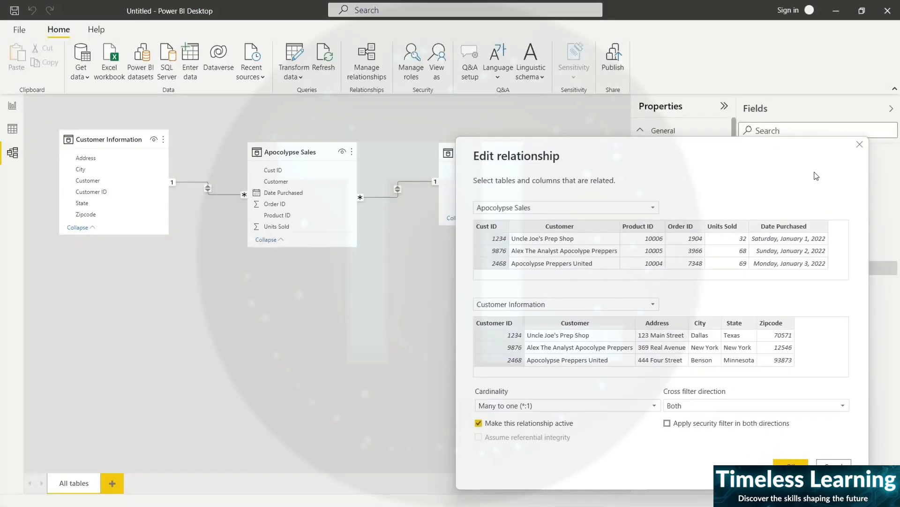
Review the active setting of the relationship between Apocolypse Sales and Customer Information, leaving without saving changes.
{"action": "left_click", "coordinate": [860, 146]}
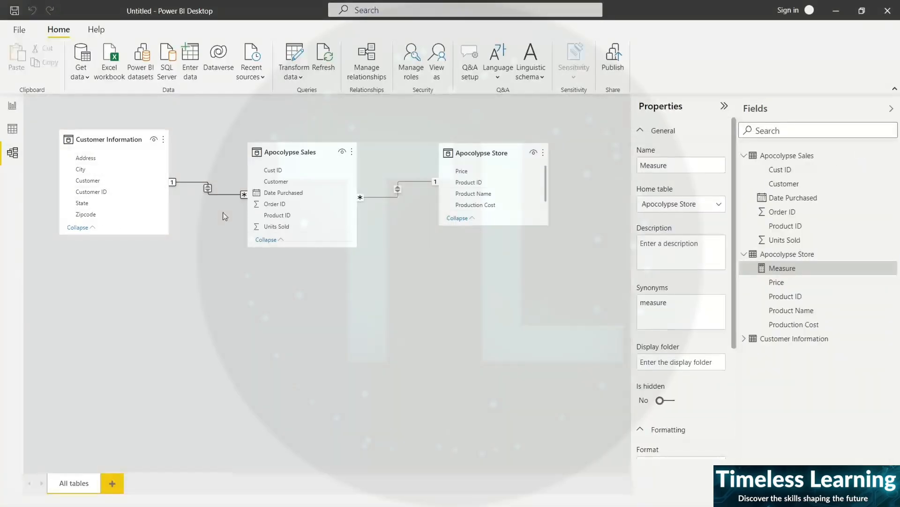
{"action": "double_click", "coordinate": [208, 192]}
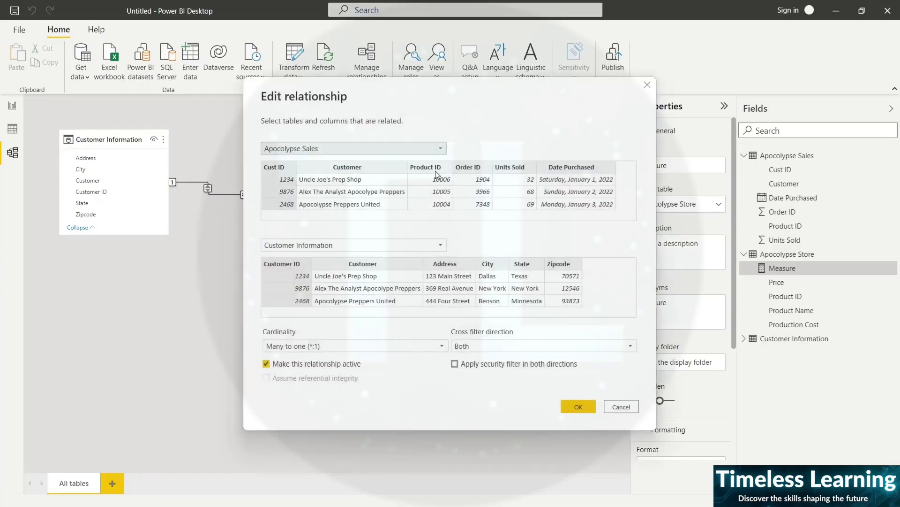
{"action": "left_click_drag", "start_coordinate": [460, 92], "coordinate": [669, 78]}
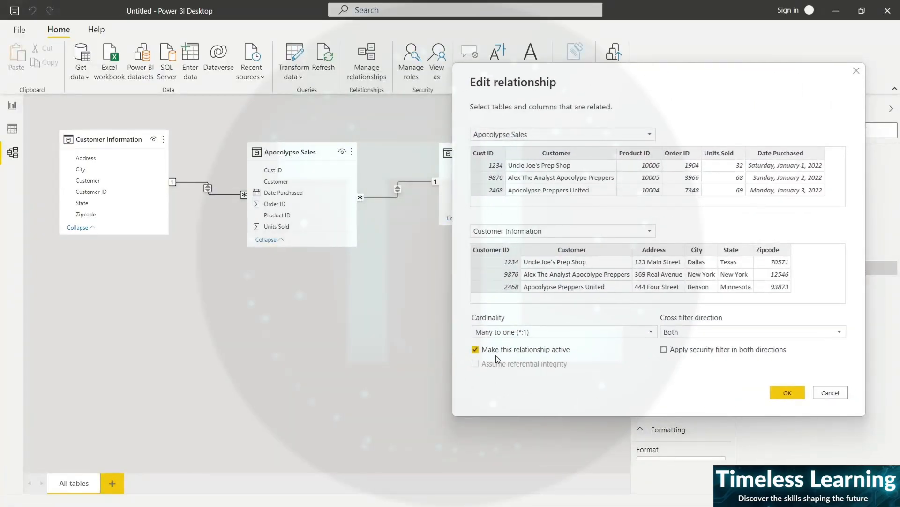
{"action": "left_click", "coordinate": [475, 350]}
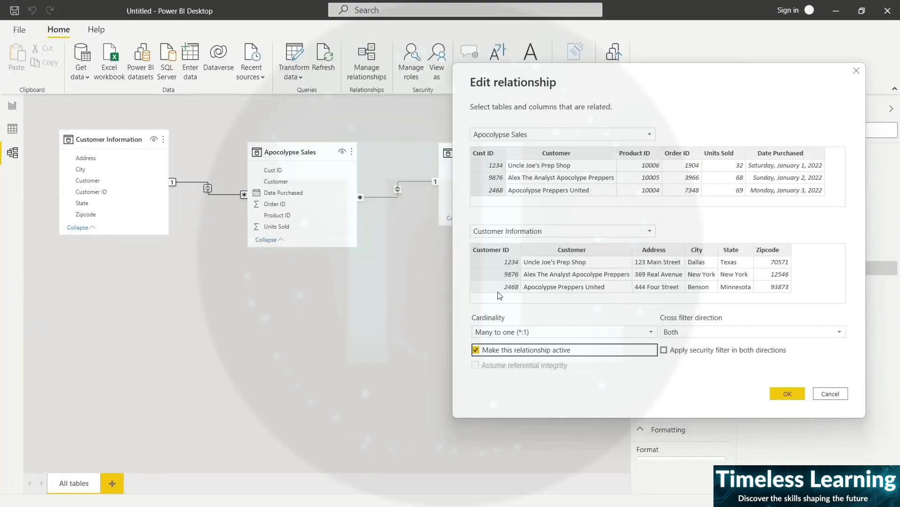
{"action": "left_click", "coordinate": [830, 394]}
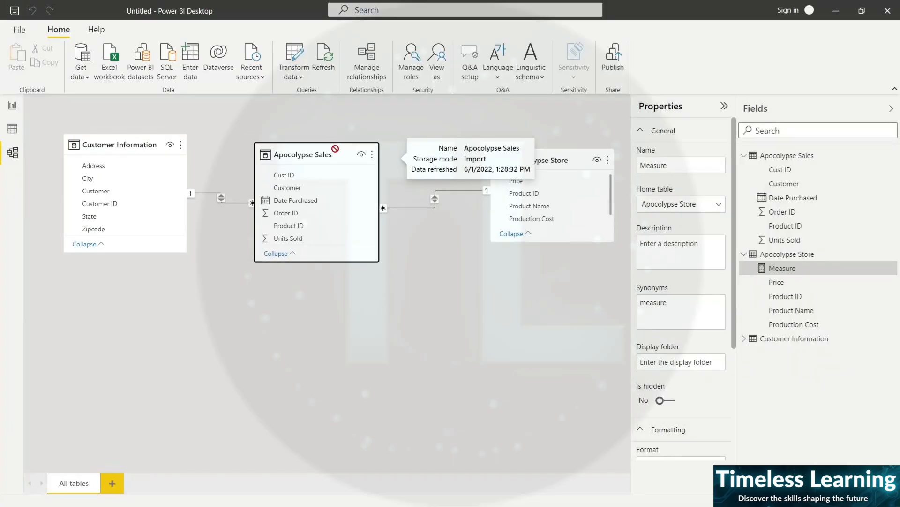
Move the Apocolypse Store table closer to Apocolypse Sales and delete both relationships in the model.
{"action": "left_click_drag", "start_coordinate": [575, 157], "coordinate": [511, 159]}
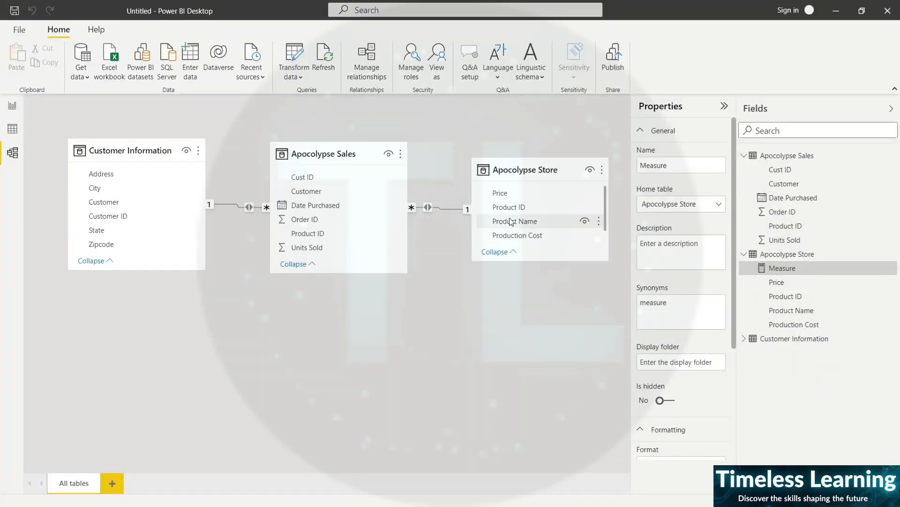
{"action": "right_click", "coordinate": [234, 209]}
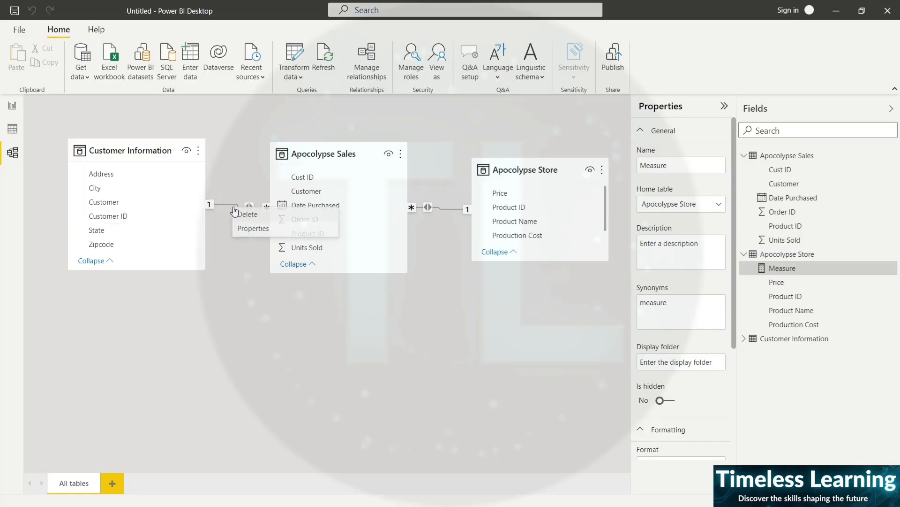
{"action": "left_click", "coordinate": [242, 215]}
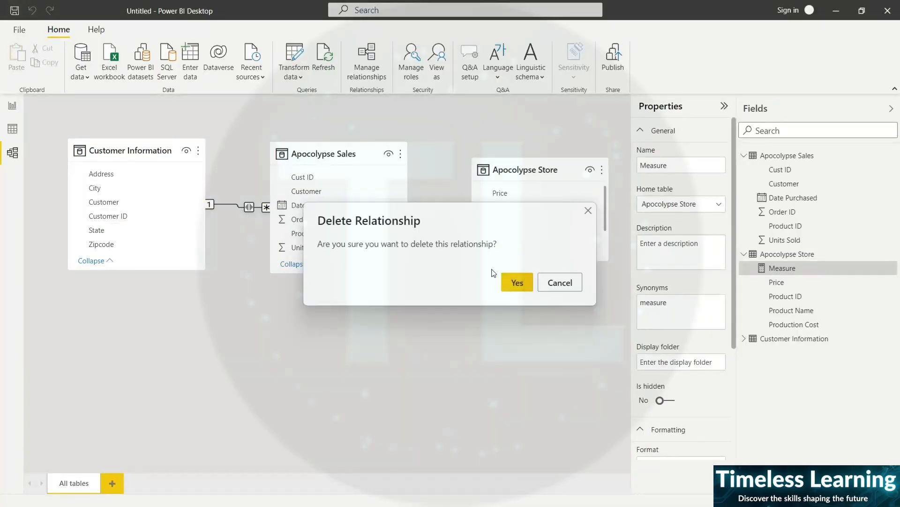
{"action": "left_click", "coordinate": [520, 287]}
{"action": "right_click", "coordinate": [437, 207]}
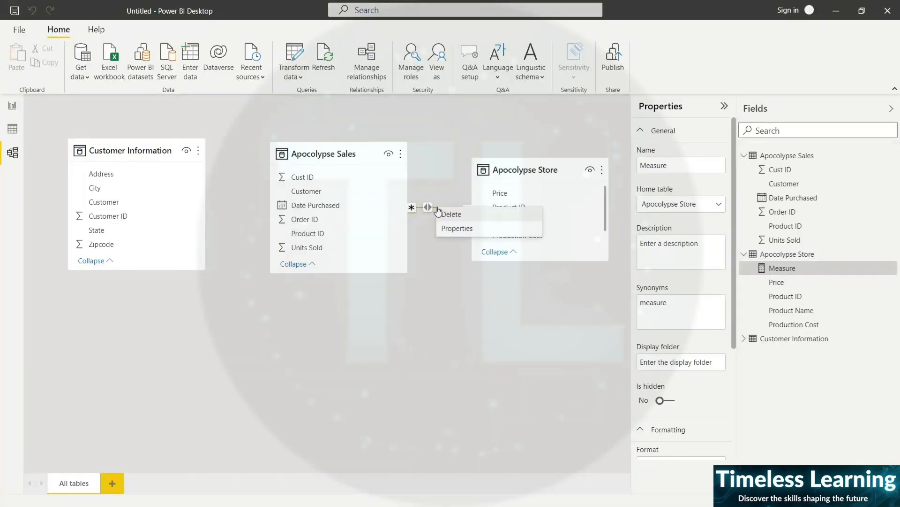
{"action": "left_click", "coordinate": [453, 214]}
{"action": "left_click", "coordinate": [516, 282]}
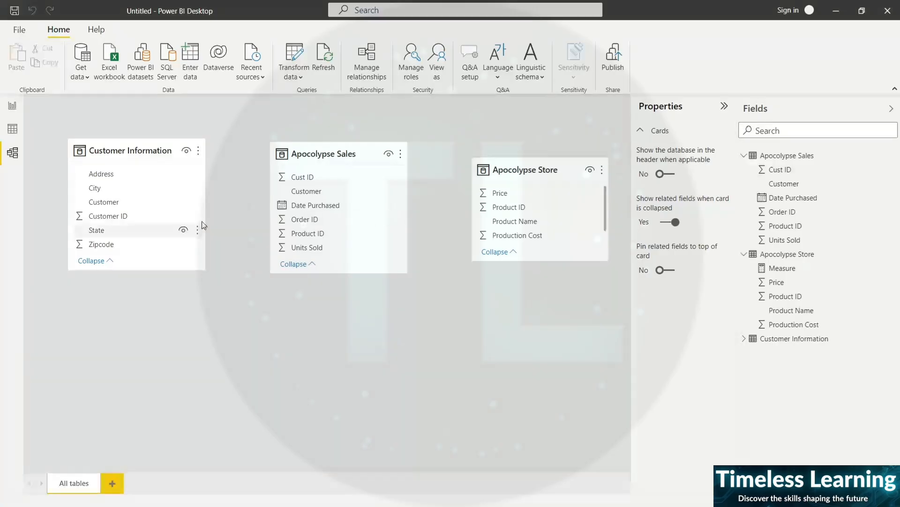
Relate Customer ID in Customer Information to Cust ID in Apocolypse Sales, with cross filter direction Both.
{"action": "left_click_drag", "start_coordinate": [155, 217], "coordinate": [329, 176]}
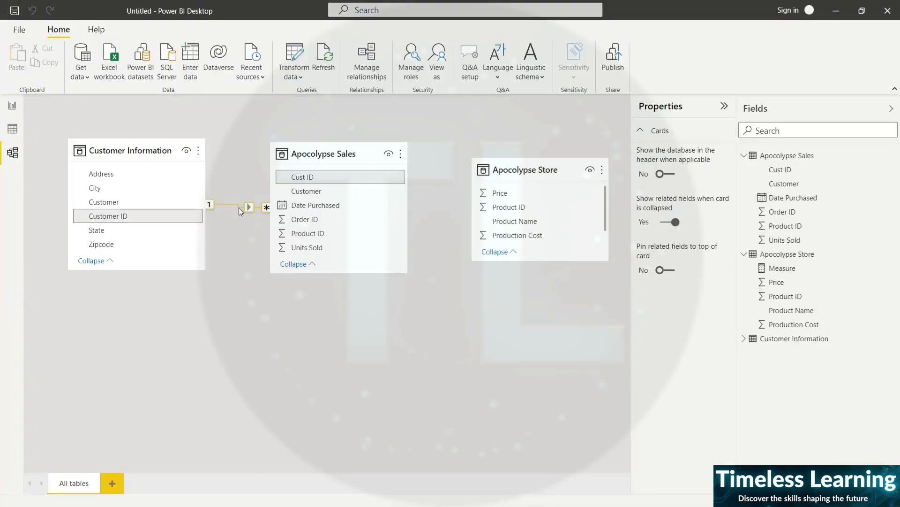
{"action": "double_click", "coordinate": [238, 207]}
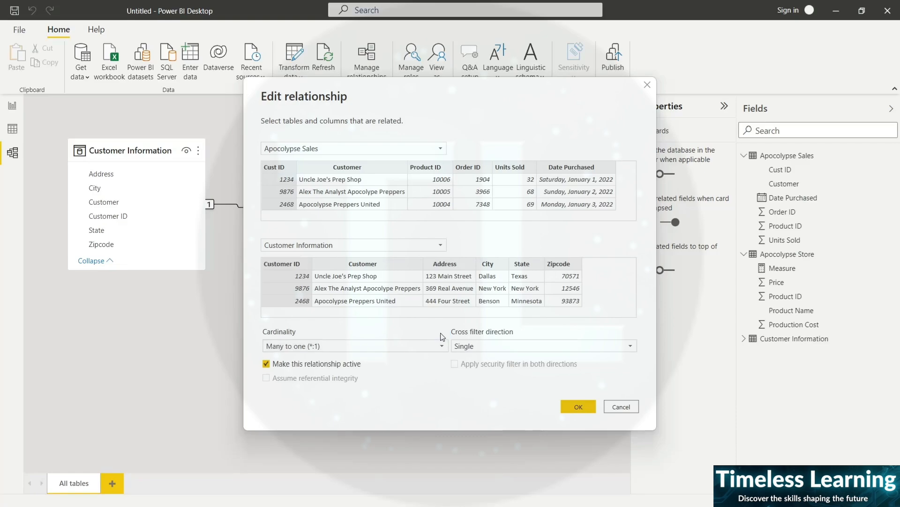
{"action": "left_click", "coordinate": [488, 347]}
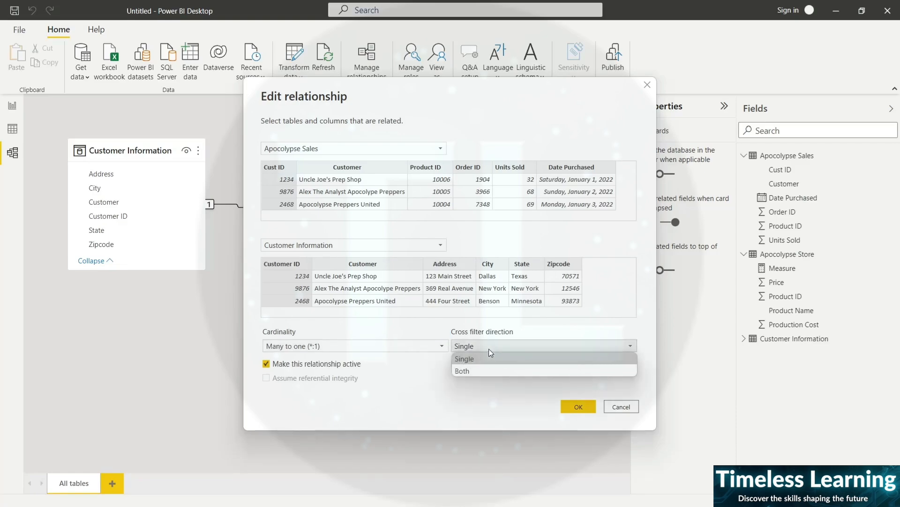
{"action": "left_click", "coordinate": [496, 370]}
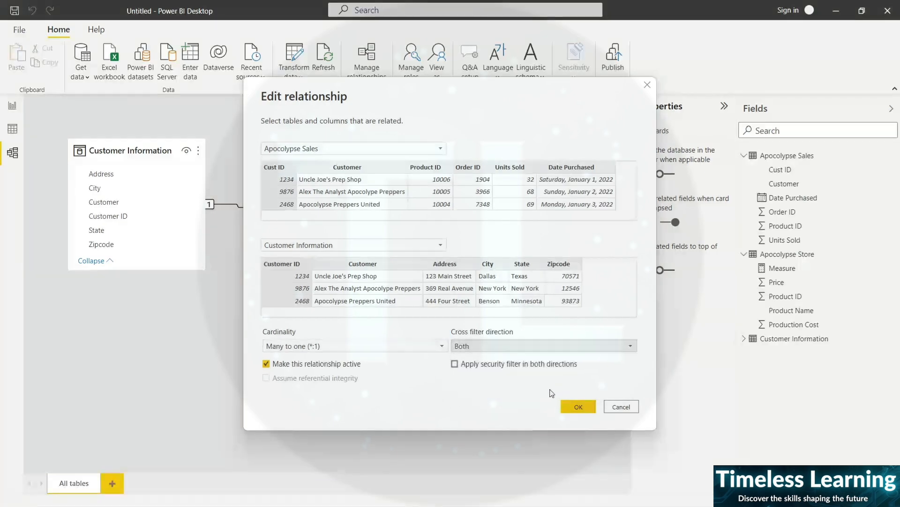
{"action": "left_click", "coordinate": [571, 405]}
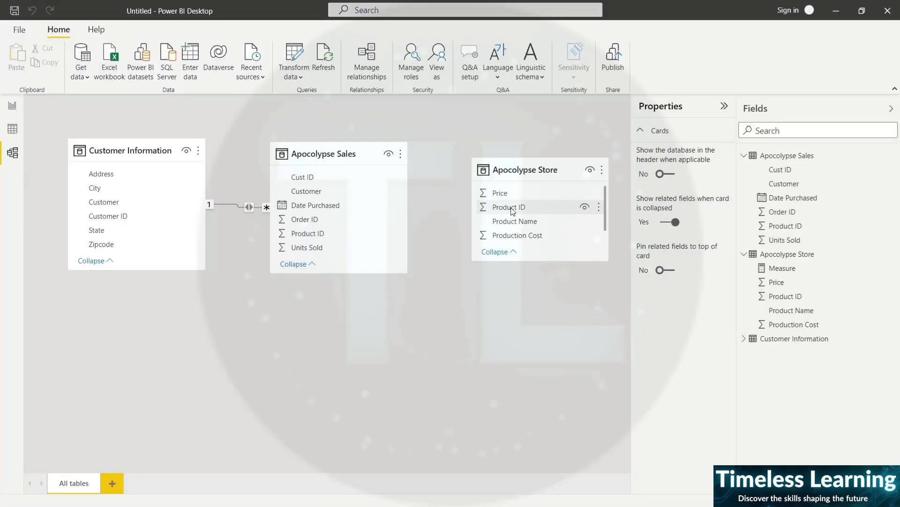
Relate Product ID in Apocolypse Store to Product ID in Apocolypse Sales, with cross filter direction Both.
{"action": "left_click_drag", "start_coordinate": [527, 213], "coordinate": [329, 236]}
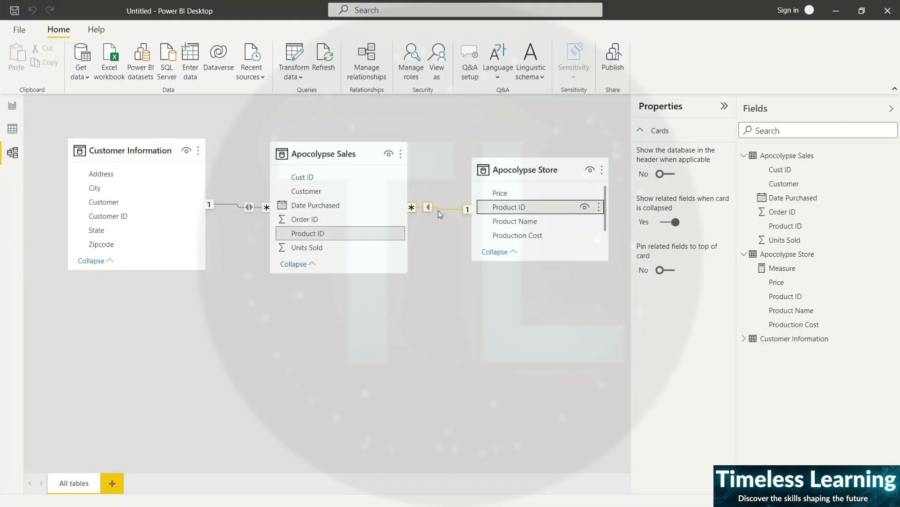
{"action": "double_click", "coordinate": [442, 211]}
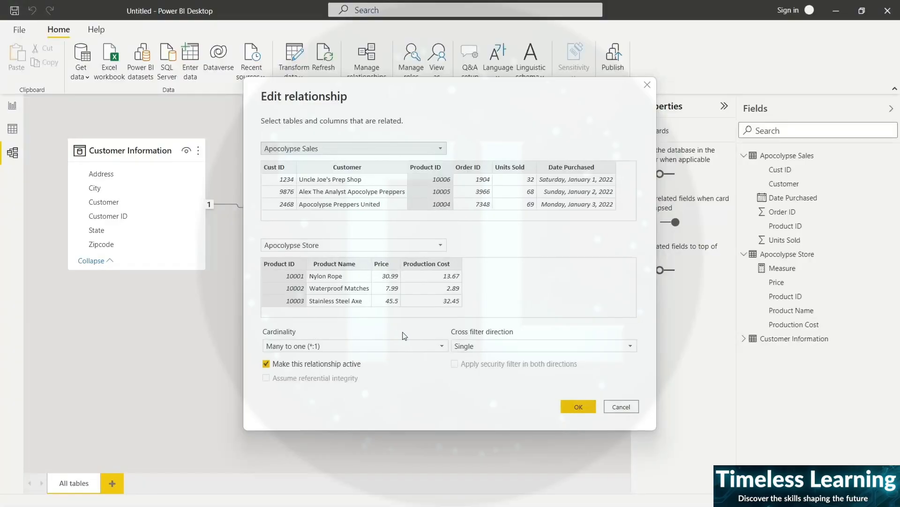
{"action": "left_click", "coordinate": [470, 347]}
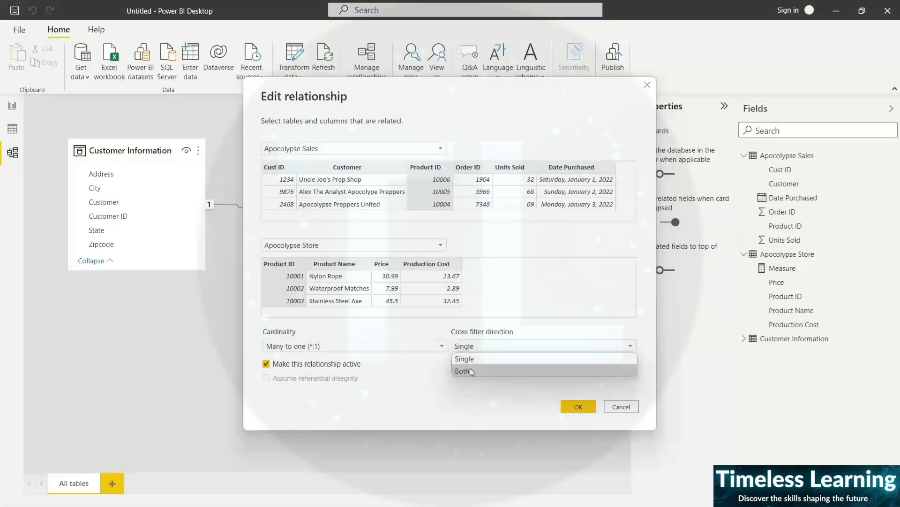
{"action": "left_click", "coordinate": [470, 370]}
{"action": "left_click", "coordinate": [576, 406]}
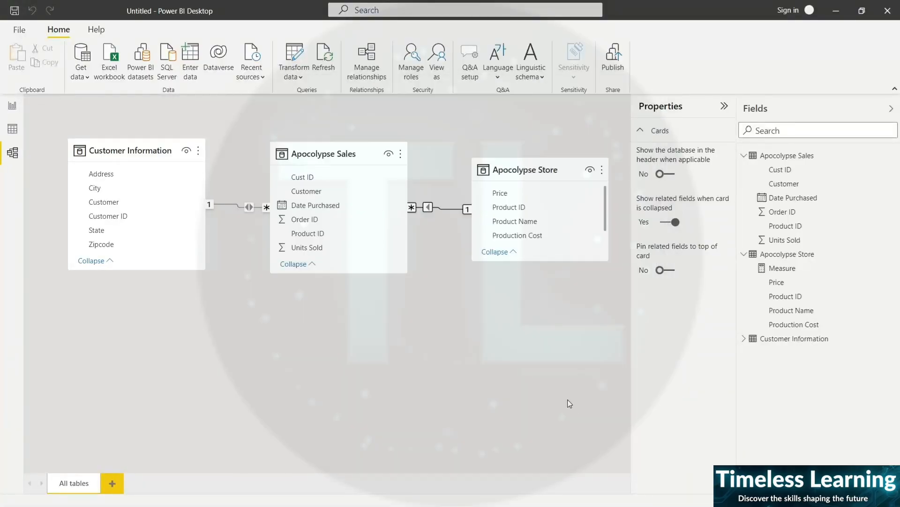